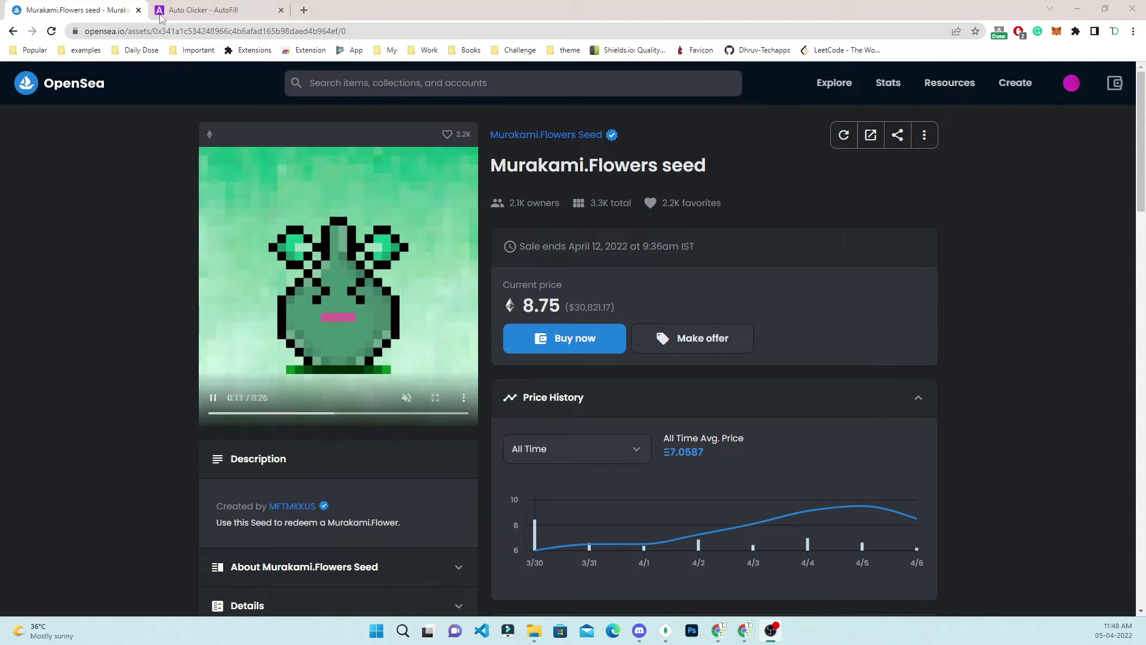
- Copy the URL of the Murakami.Flowers seed asset page from OpenSea's address bar
key(ctrl+Tab)
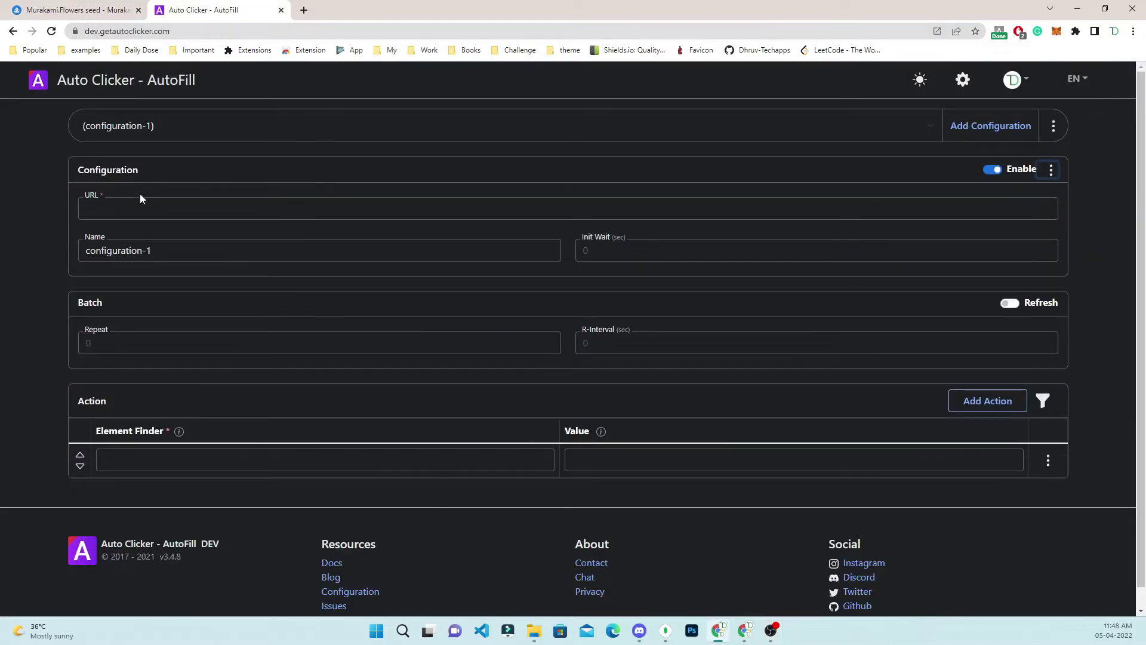
click(297, 130)
click(295, 145)
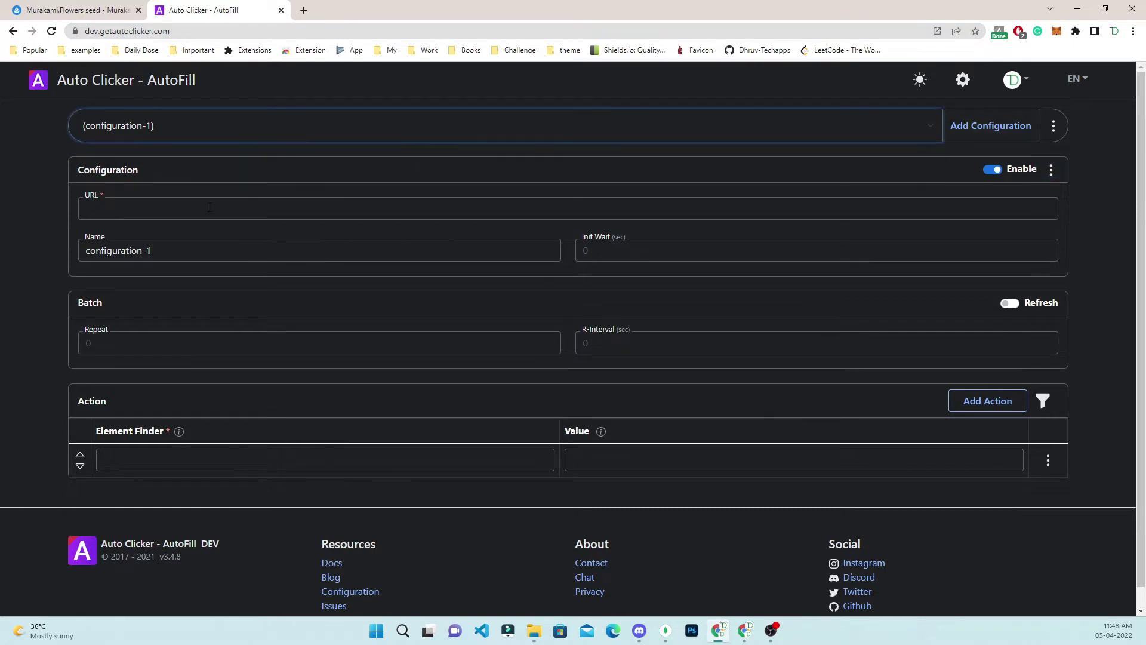
click(78, 8)
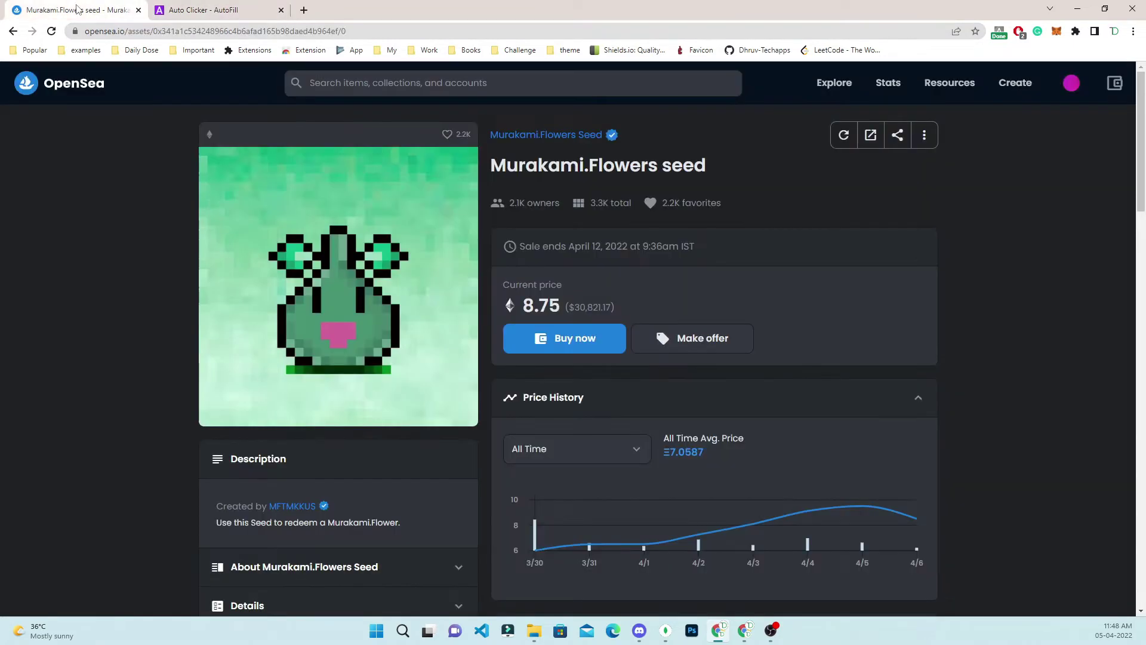
click(181, 33)
key(ctrl+c)
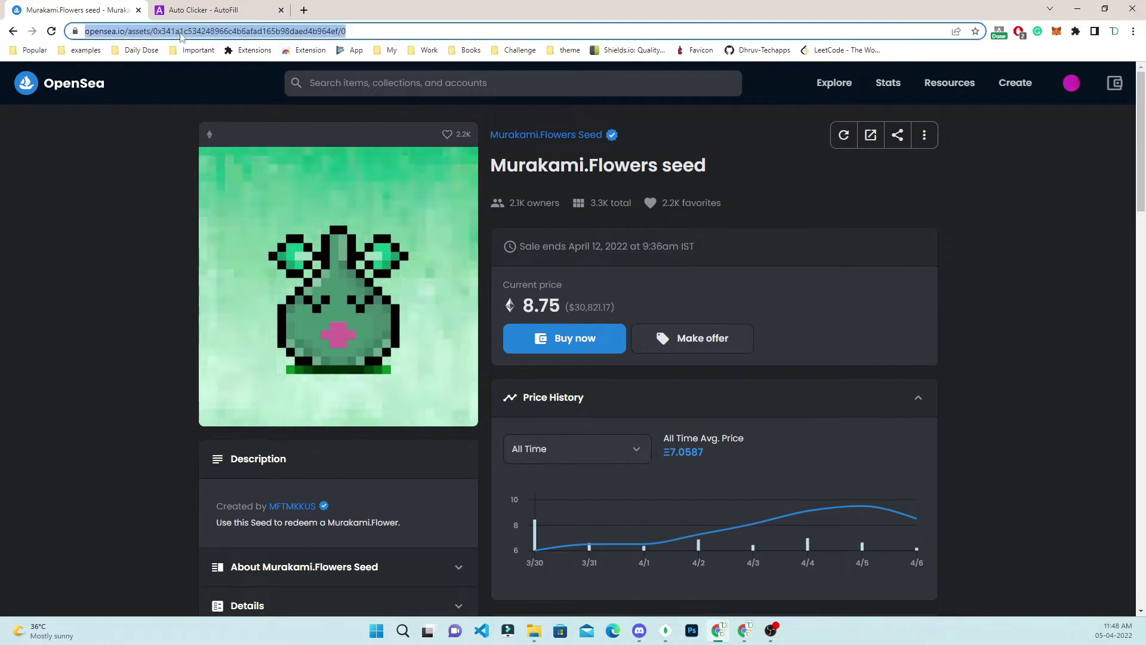
click(200, 10)
- Paste the OpenSea asset URL as the configuration URL, name it 'opensea', and open Global Settings
key(ctrl+v)
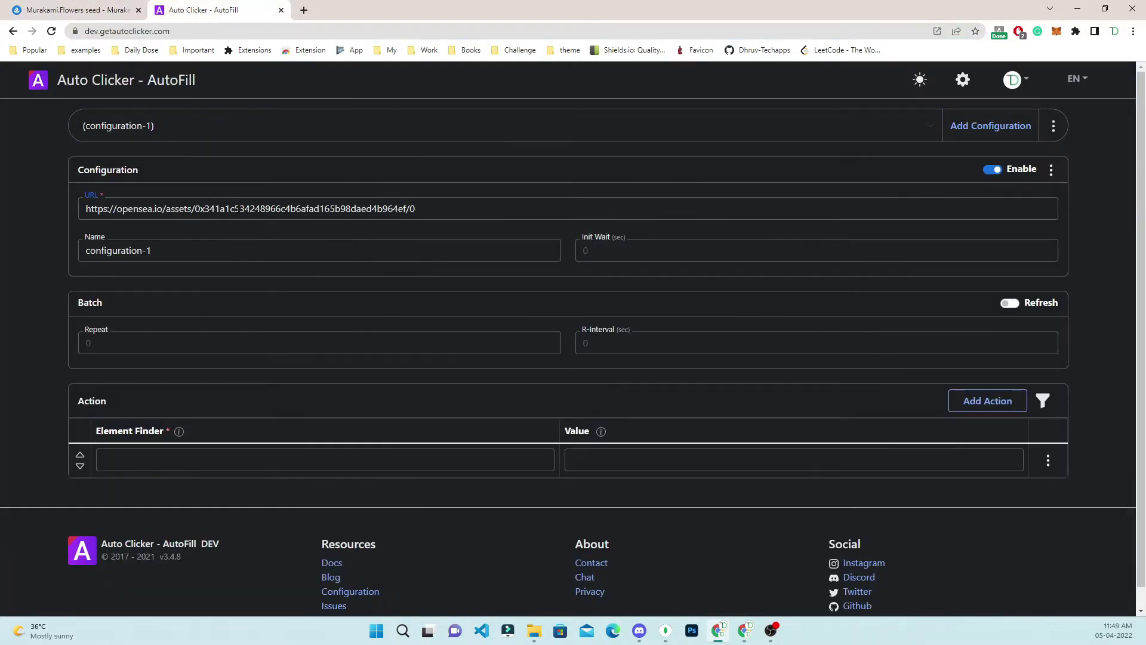
double_click(240, 209)
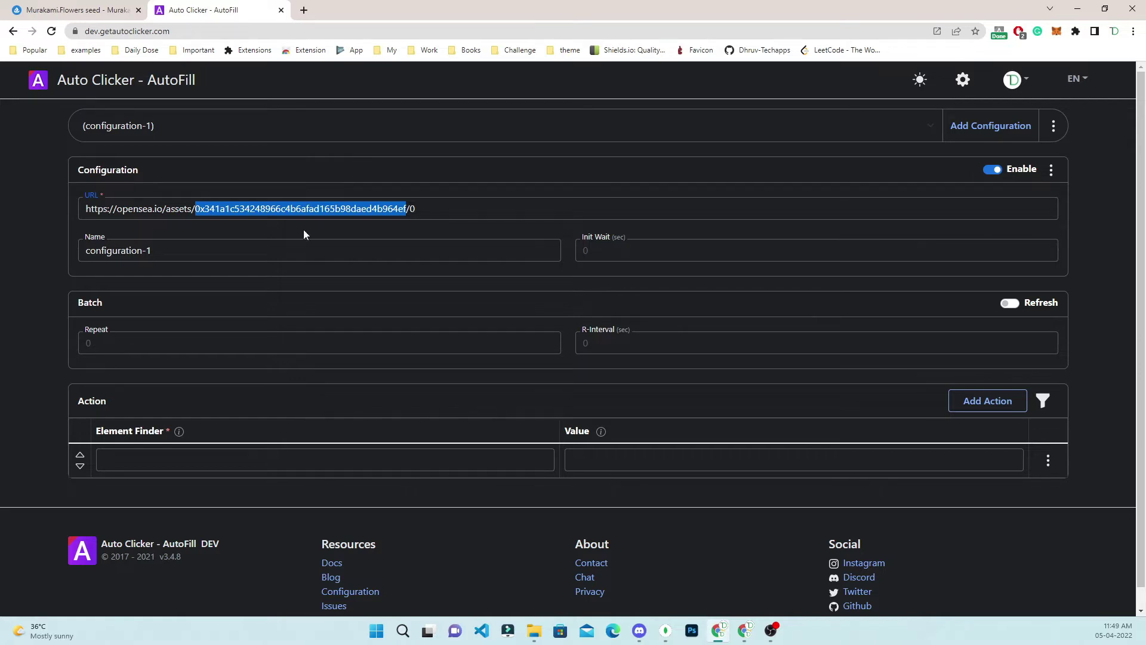
double_click(129, 209)
key(ctrl+c)
key(Tab)
key(ctrl+v)
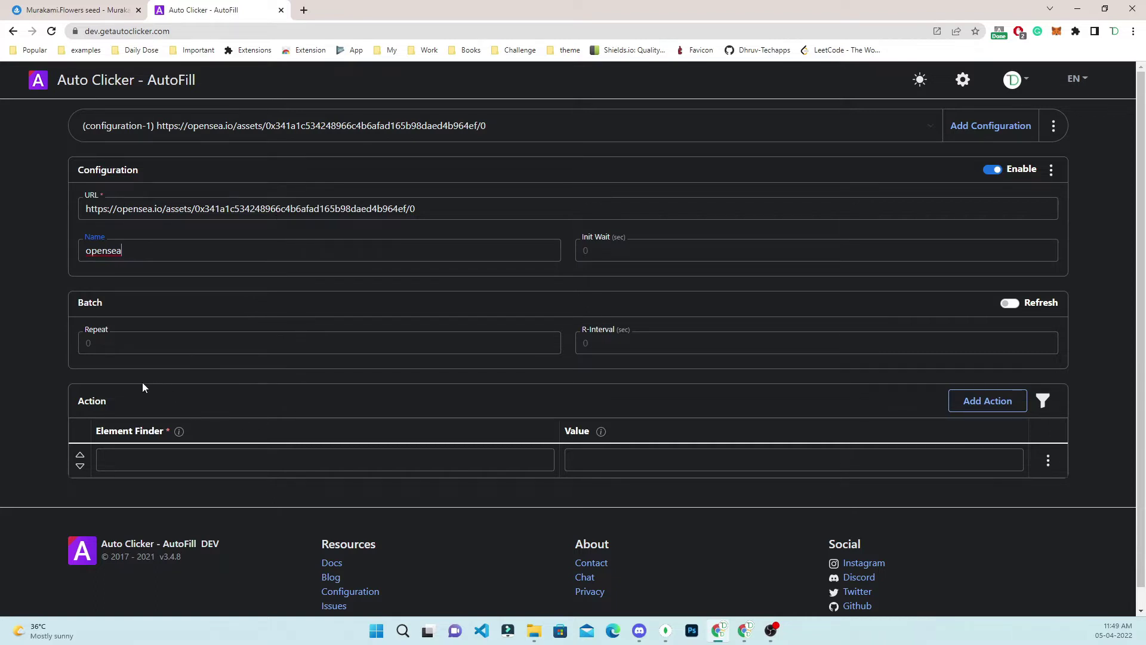
click(963, 80)
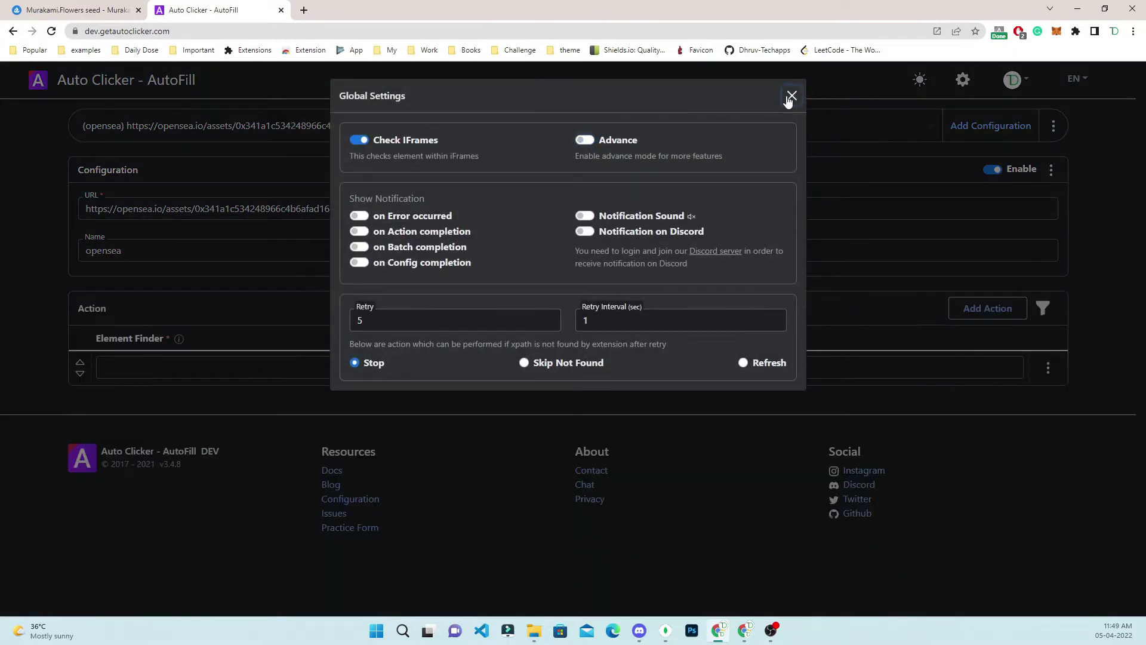
- Rename the configuration to 'Opensea Murakami Flowers' and save it
click(791, 95)
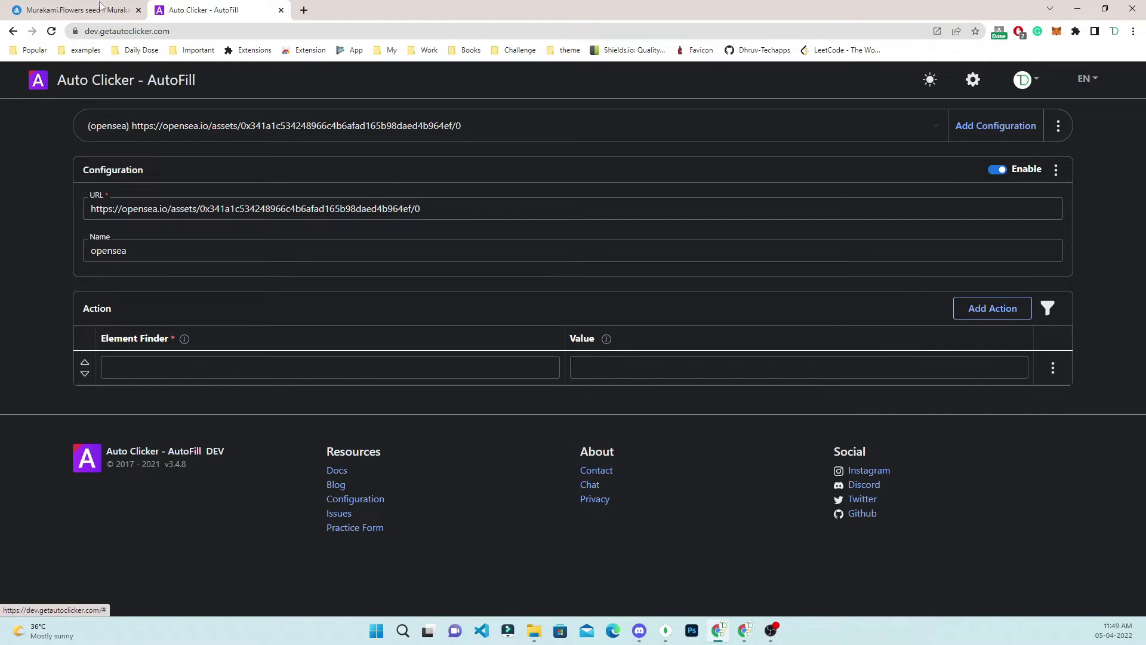
click(314, 255)
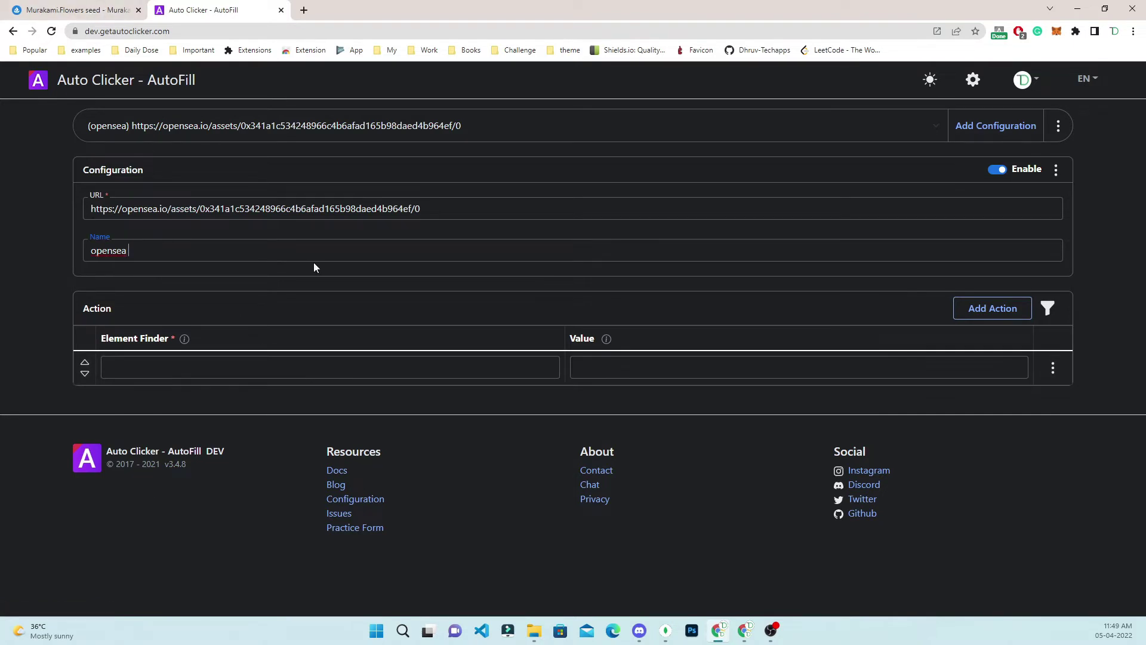
text(Mu)
text(rakami F)
text(lowers)
text(O)
click(45, 237)
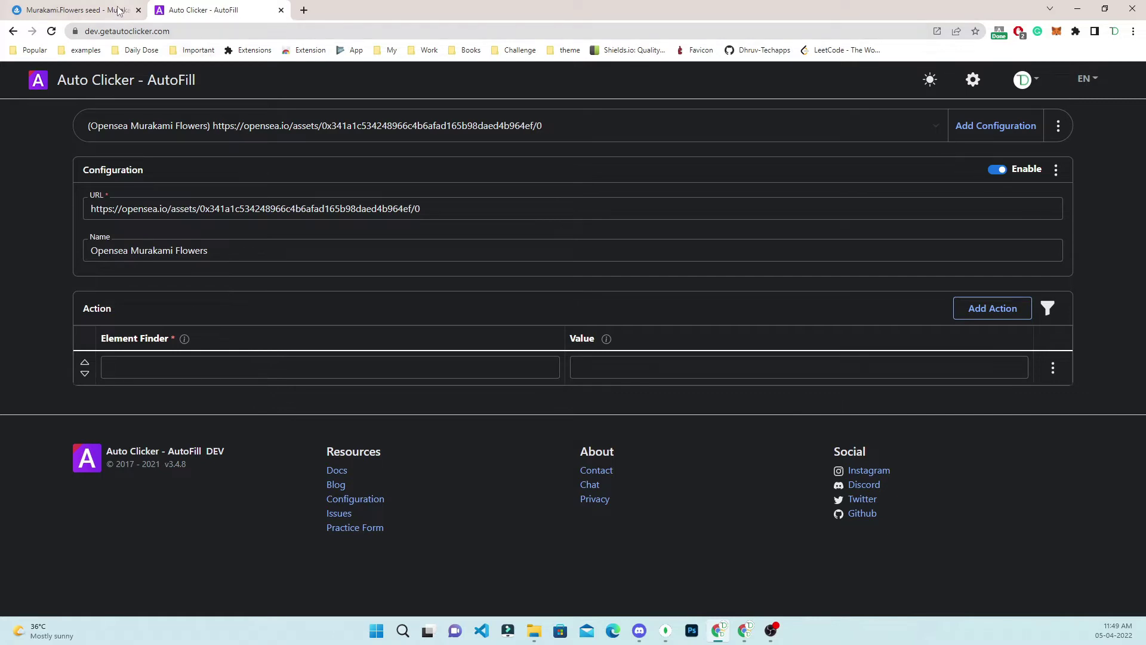
click(77, 9)
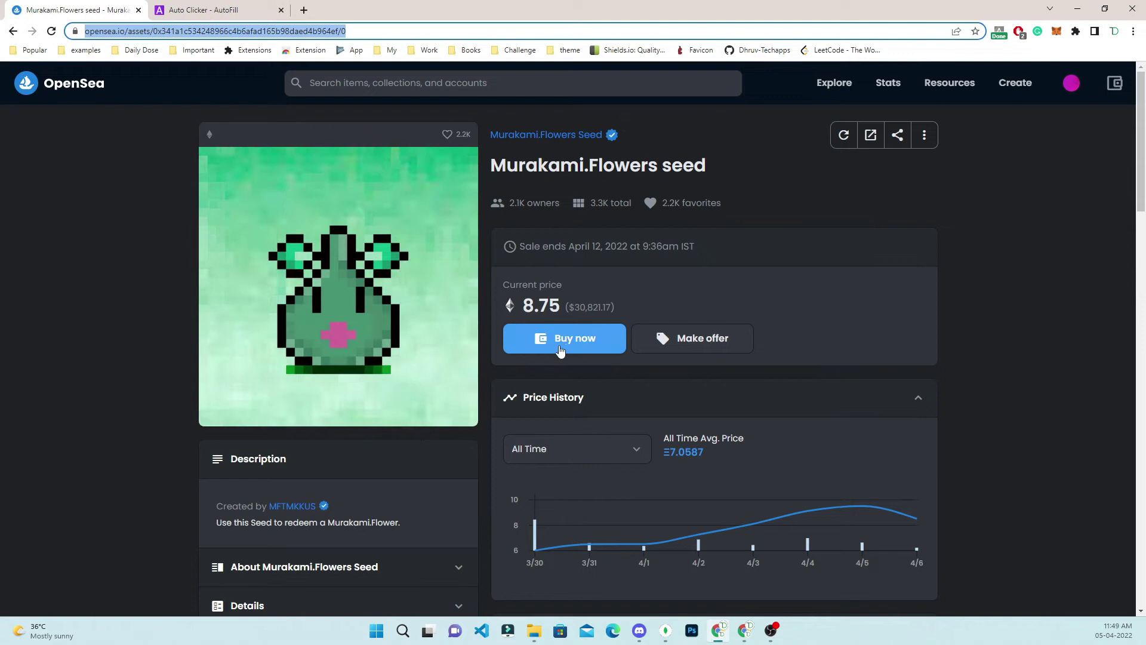
- Inspect the Buy now button and copy the XPath //button[contains(text(),"Buy now")] from DevTools
right_click(582, 339)
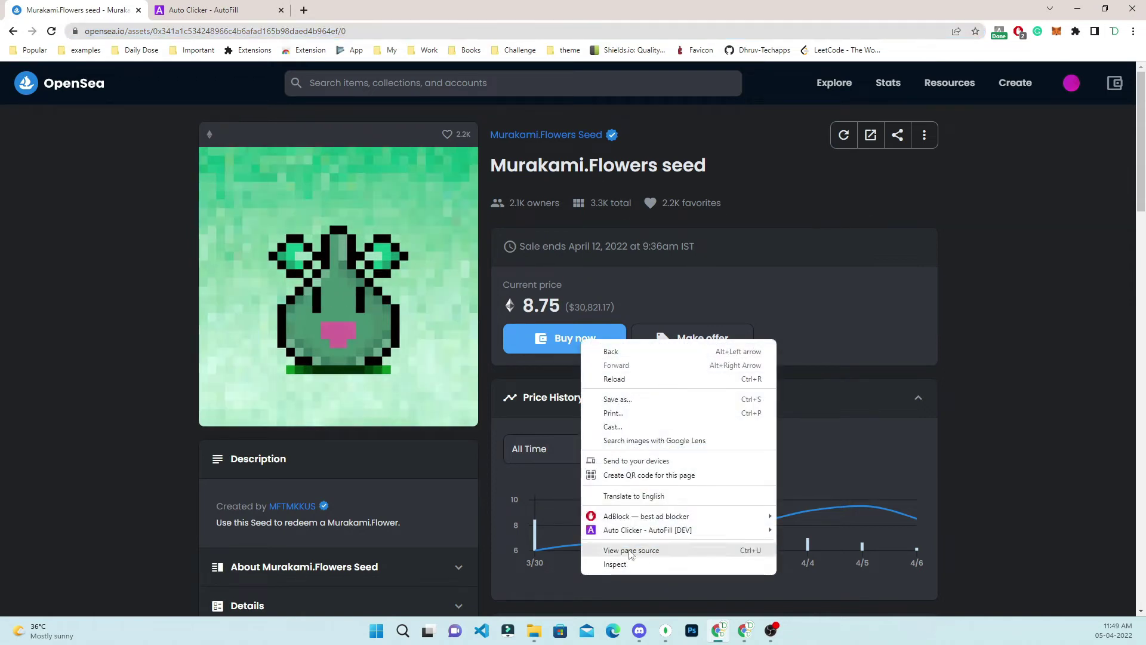
click(616, 563)
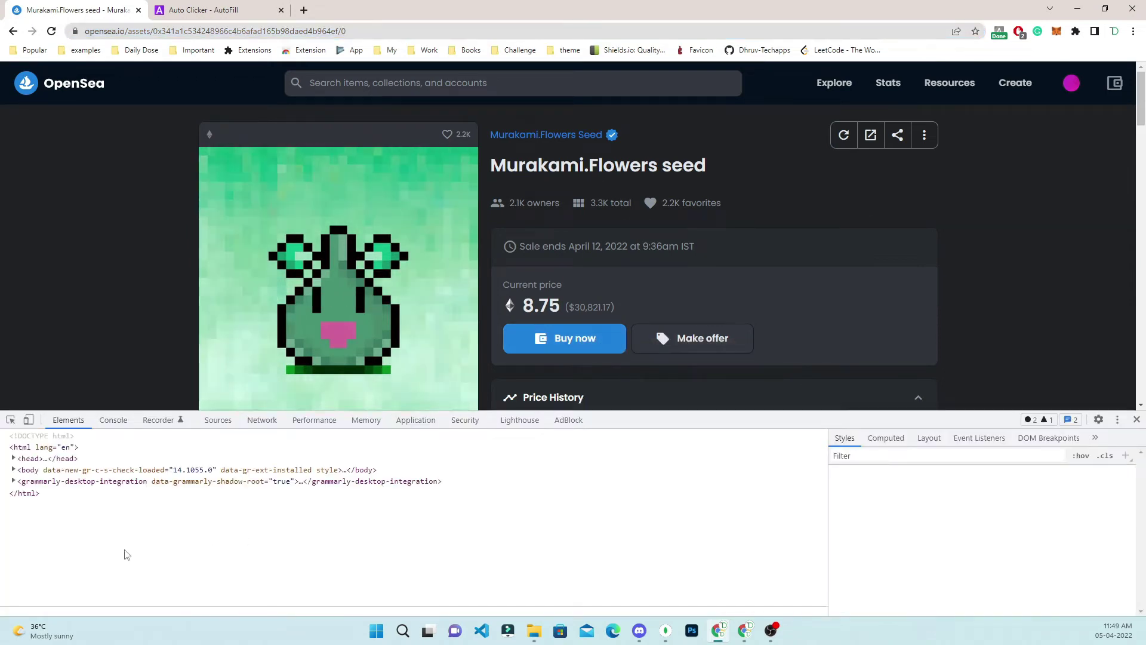
click(148, 518)
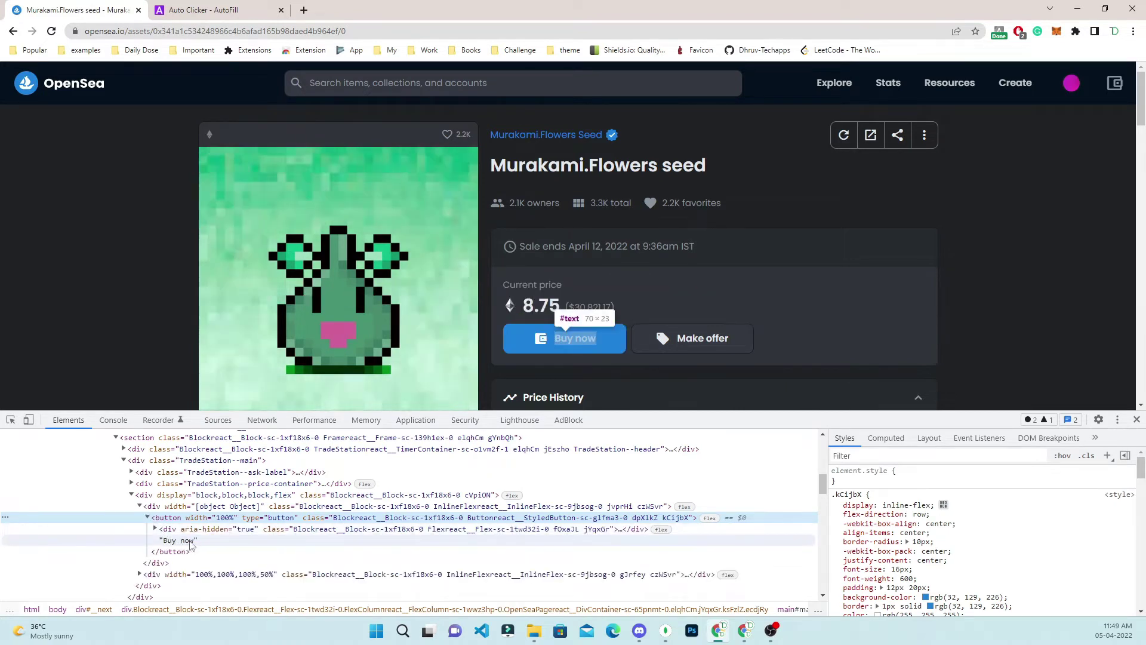
key(ctrl+f)
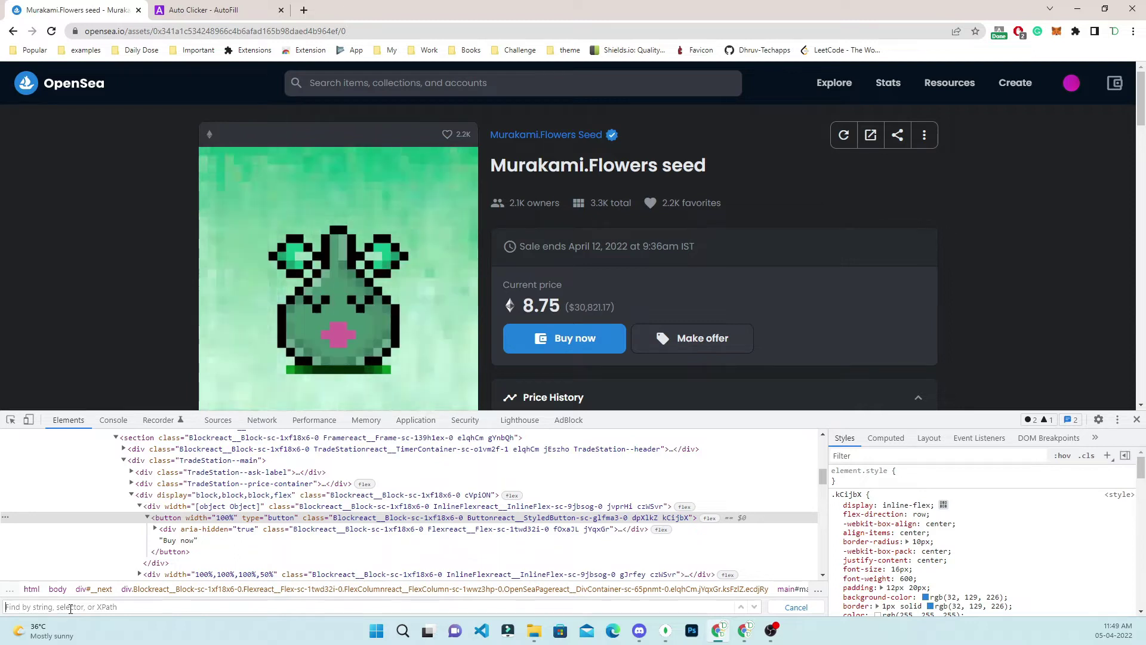
text(//button)
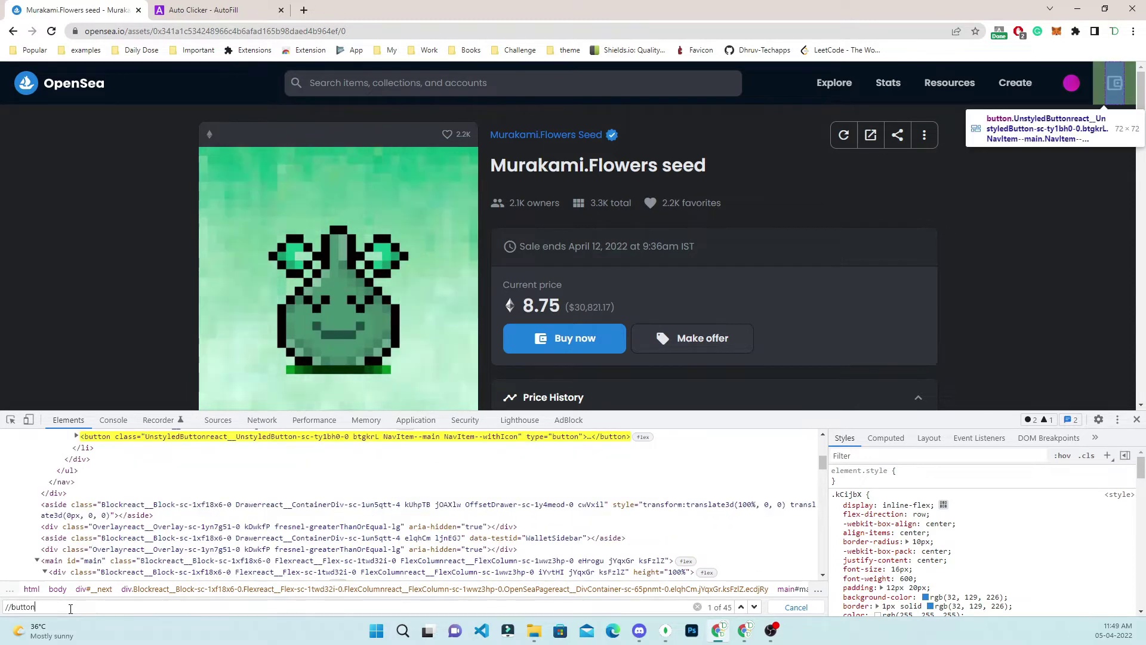
text([contains(text(),"Buy now)
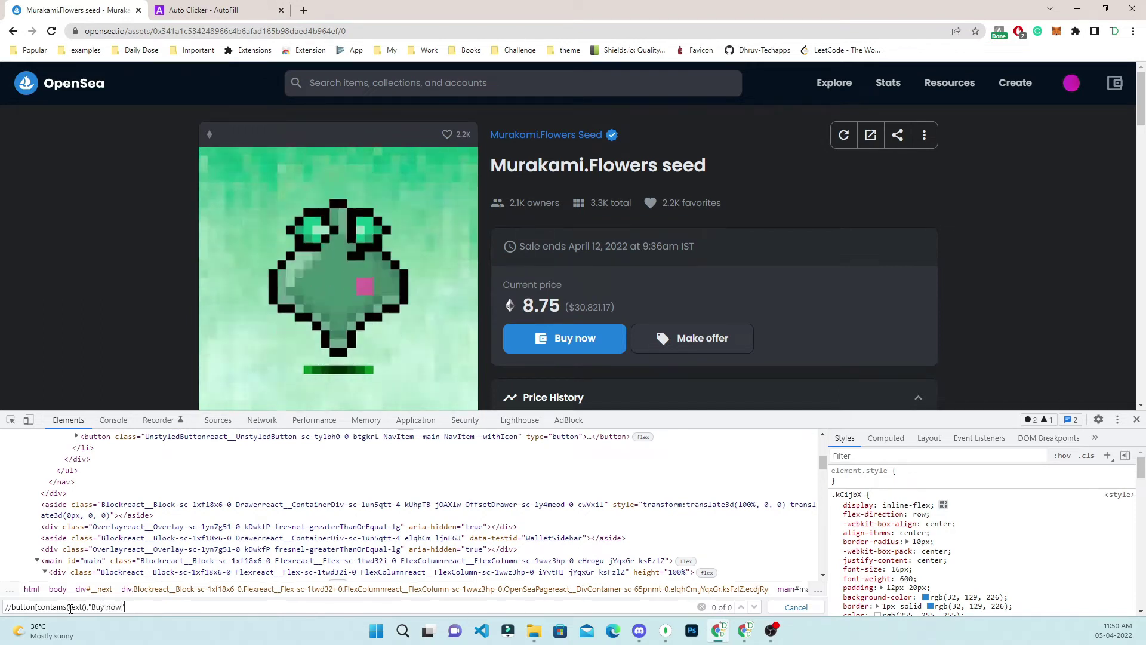
text(])
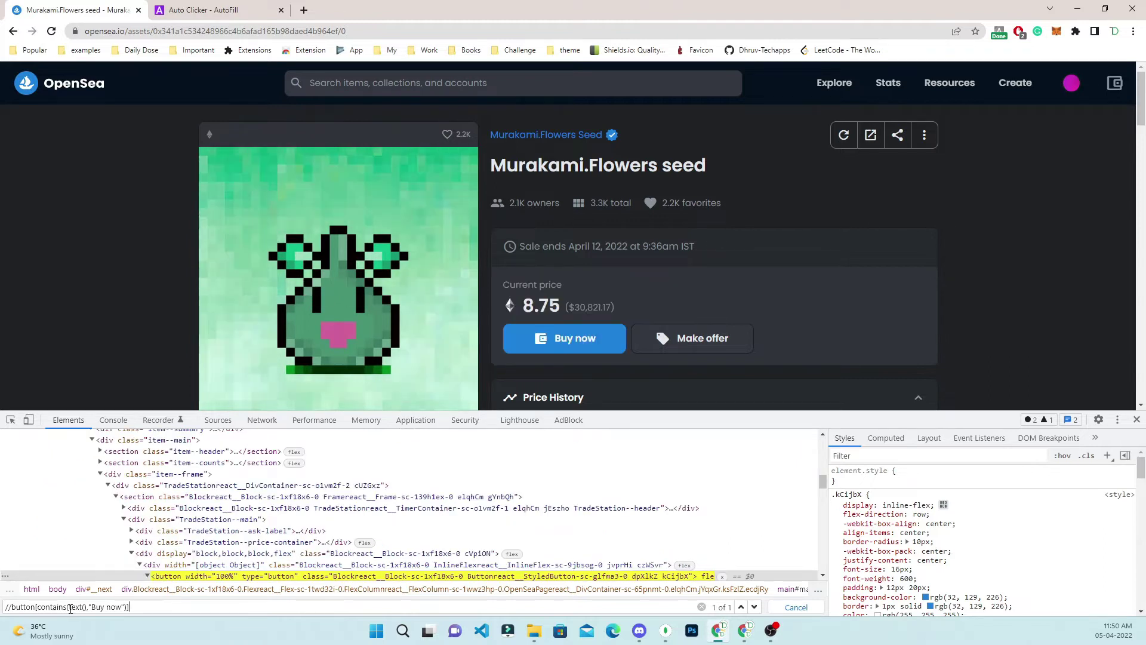
scroll(239, 546, down, 2)
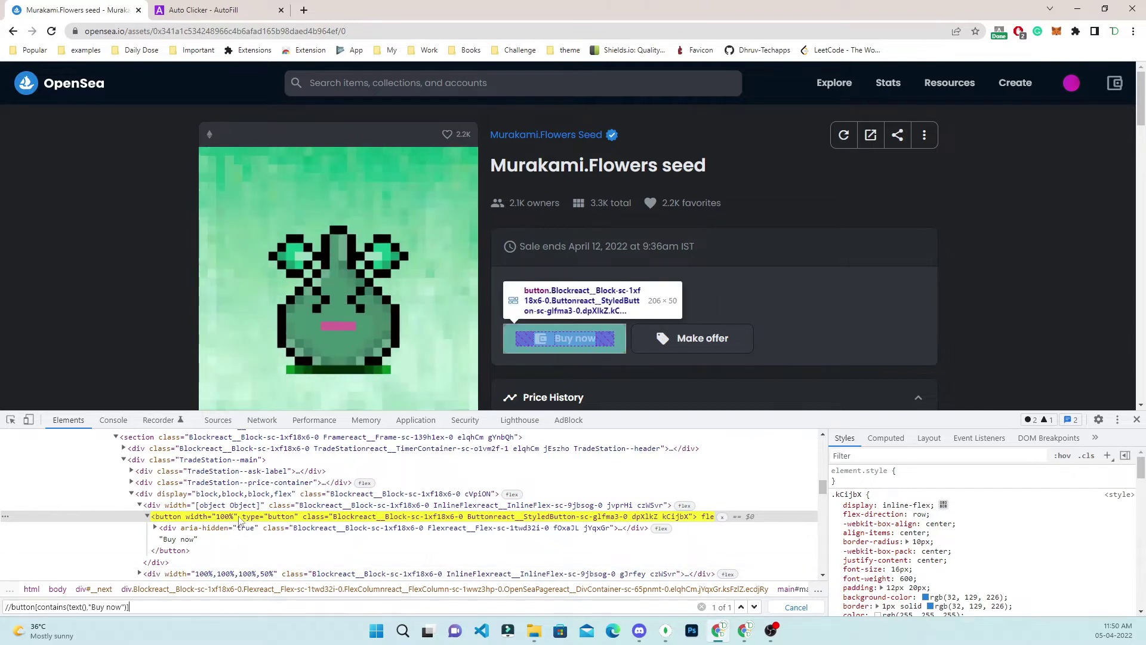
key(ctrl+f)
key(ctrl+c)
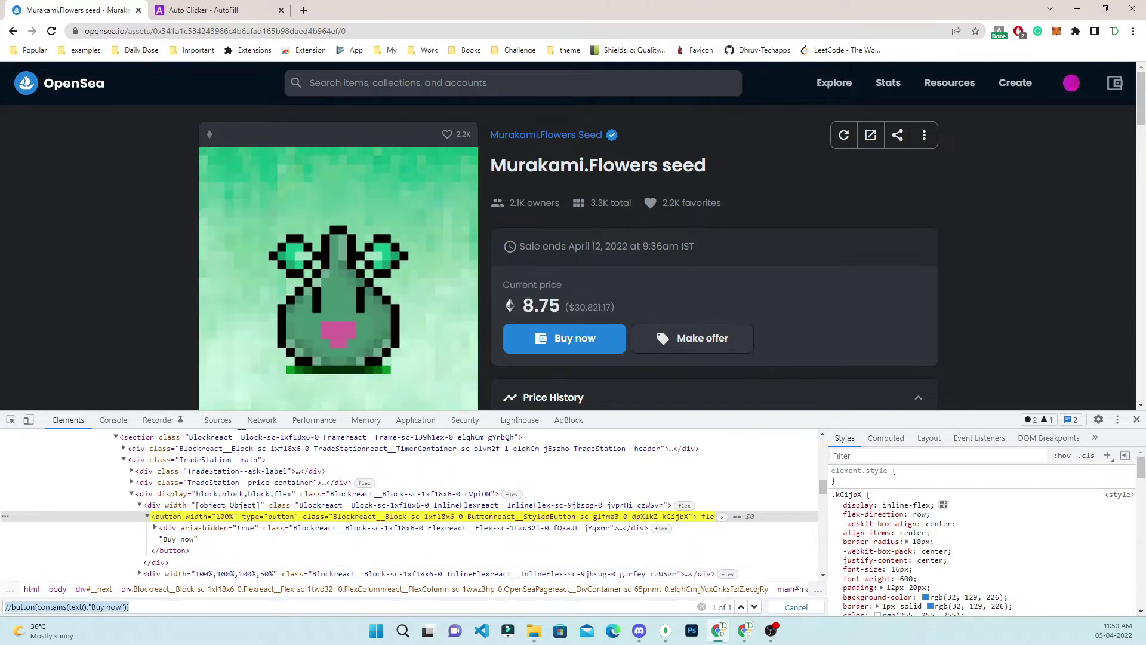
- Paste the Buy now XPath into the first action's Element Finder and save it
key(ctrl+Tab)
click(447, 366)
key(ctrl+v)
click(421, 399)
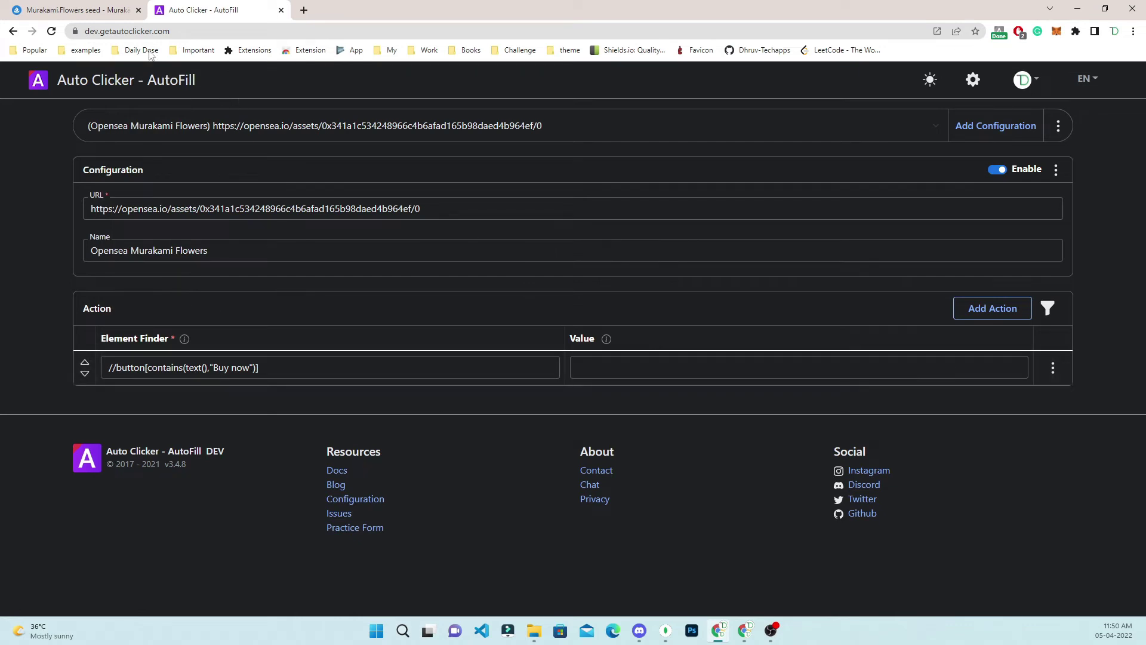
click(99, 19)
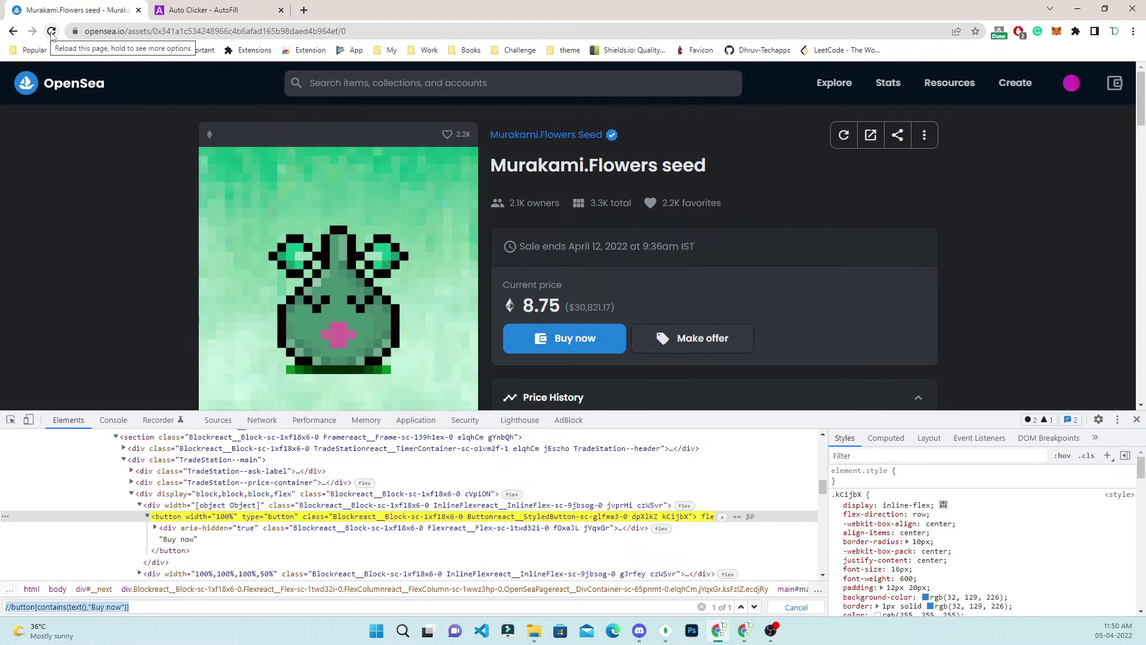
- Reload the asset page and locate the terms checkbox's id 'tos' with the element picker
click(48, 34)
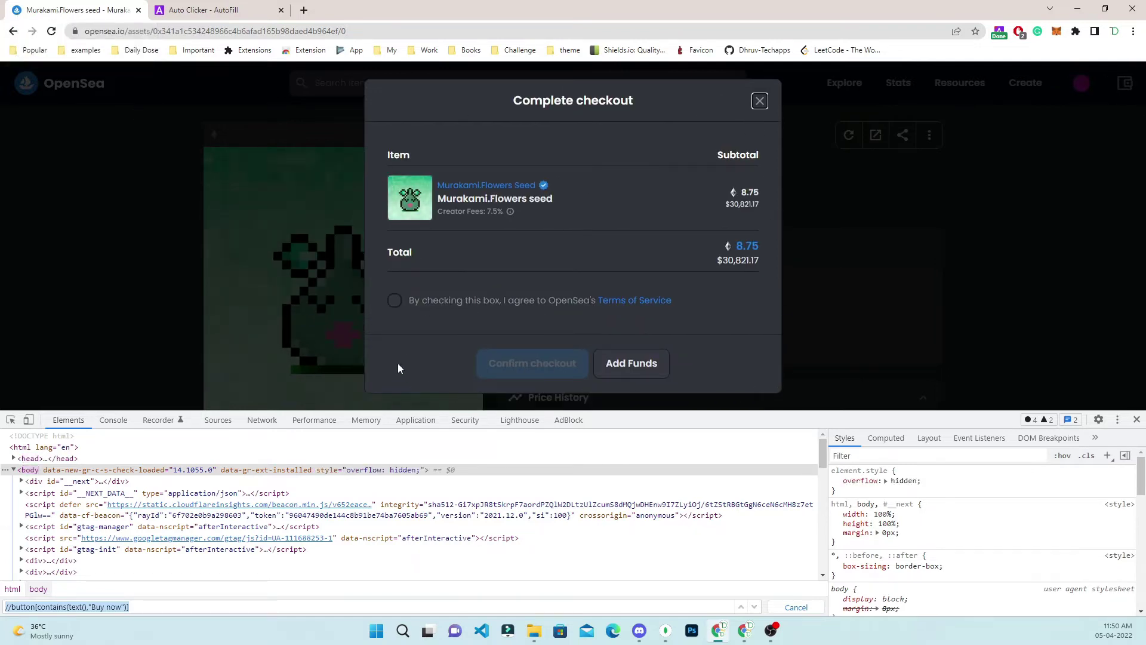
click(11, 420)
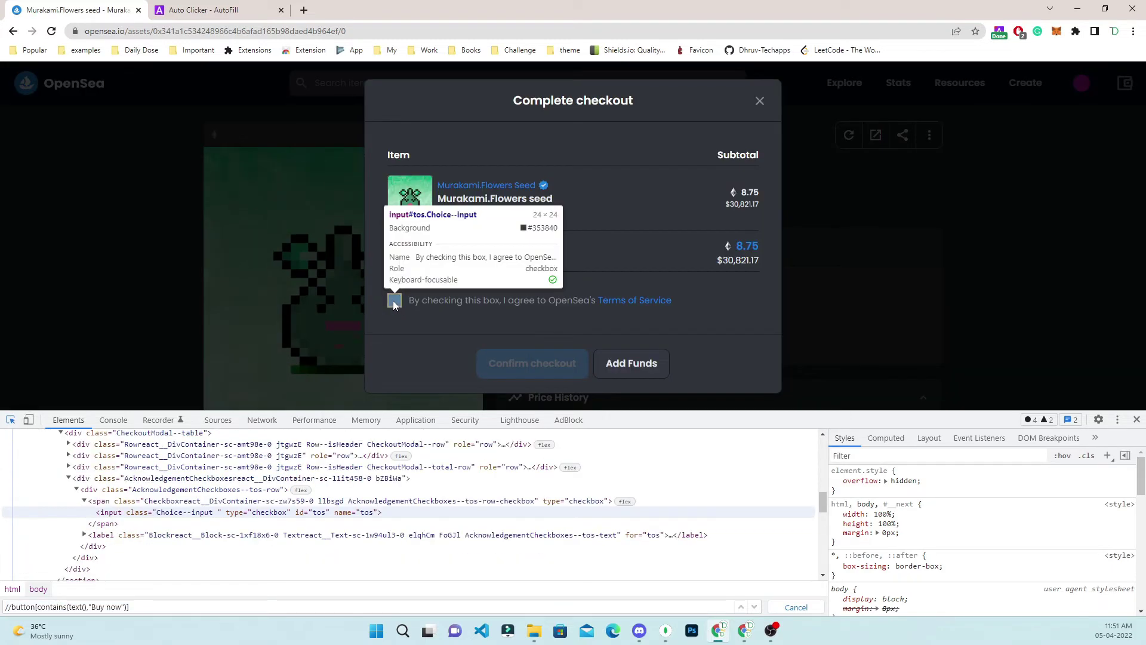
click(394, 303)
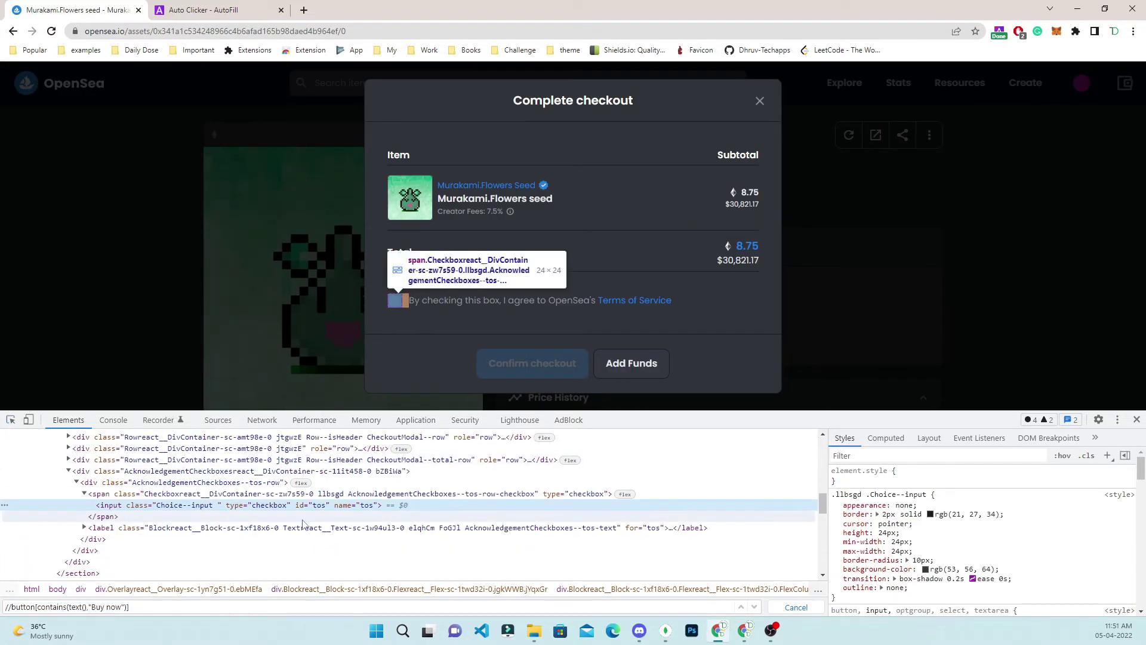
double_click(321, 507)
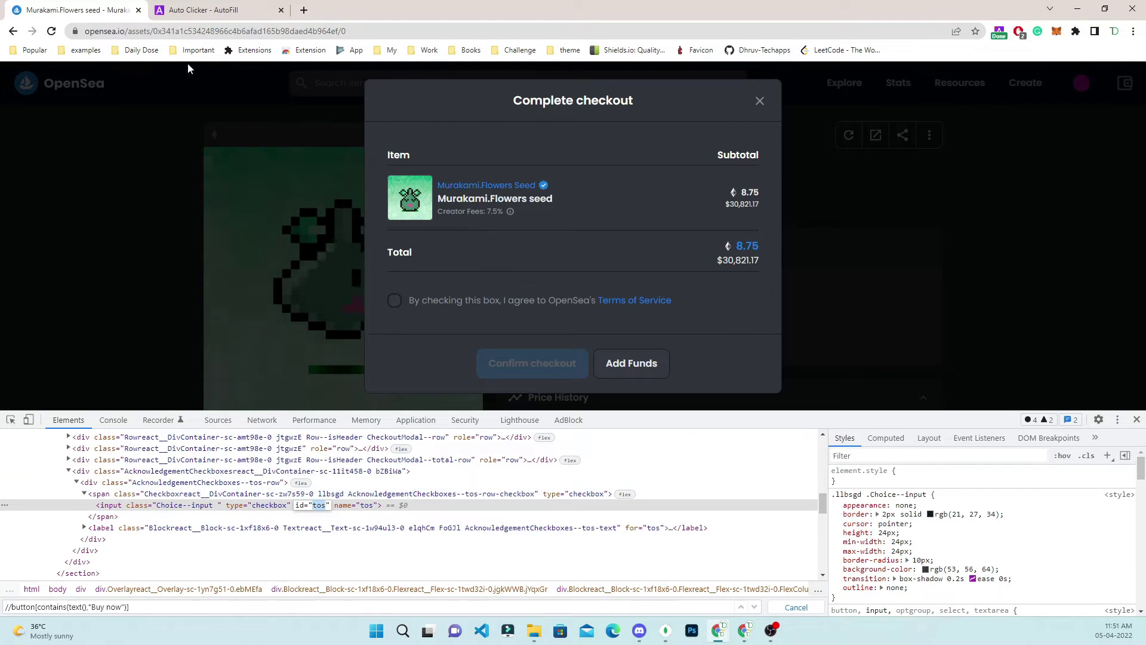
click(215, 11)
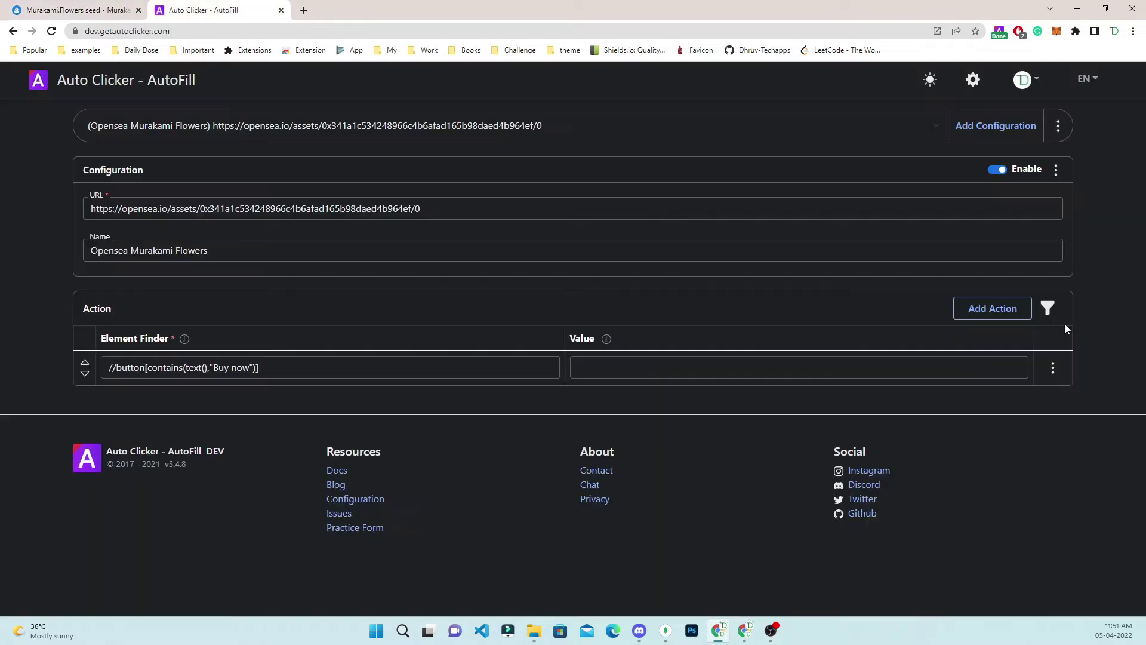
- Add a second action whose Element Finder is #tos
click(996, 312)
click(406, 404)
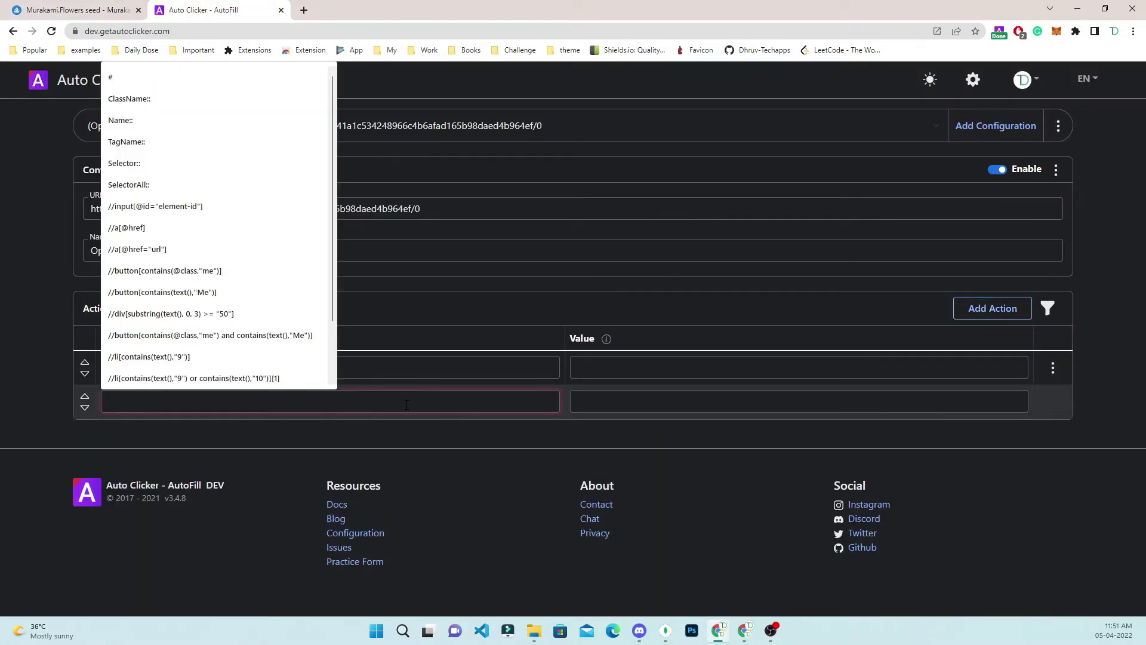
text(#)
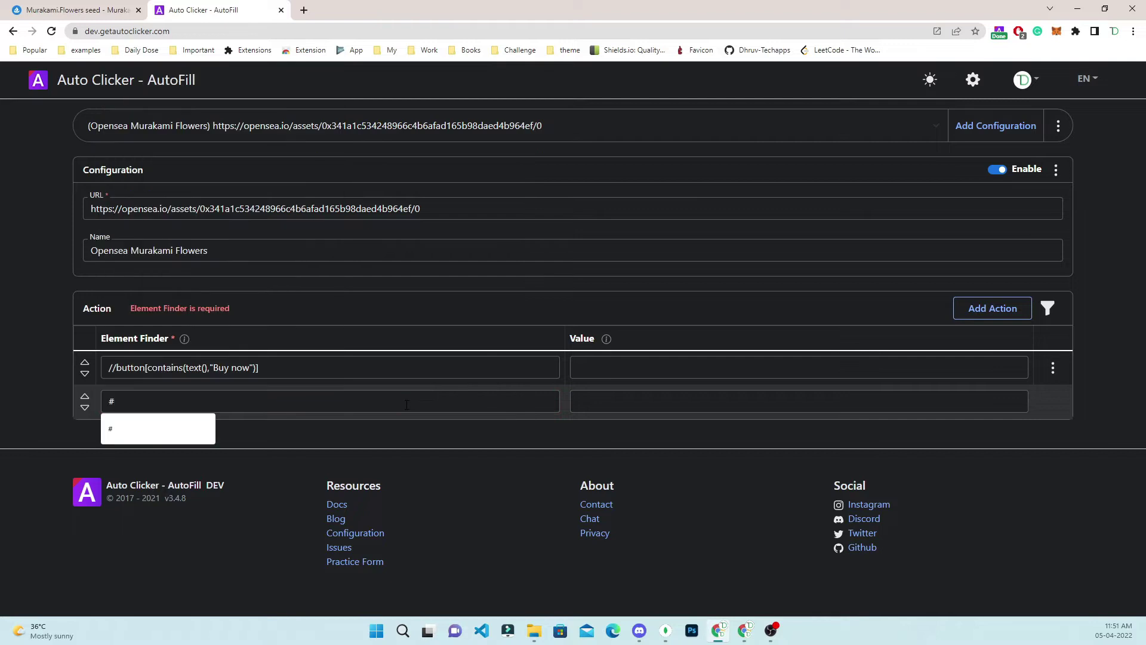
text(tos)
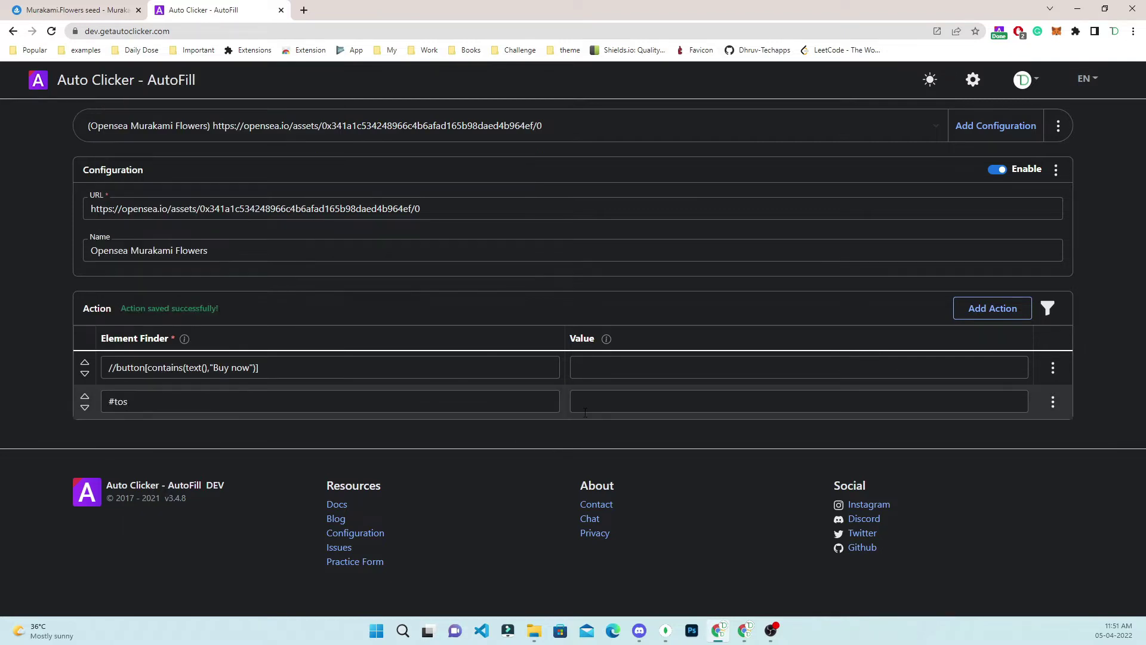
- Give the second action an Init Wait of 0.25 seconds and save it
click(1048, 308)
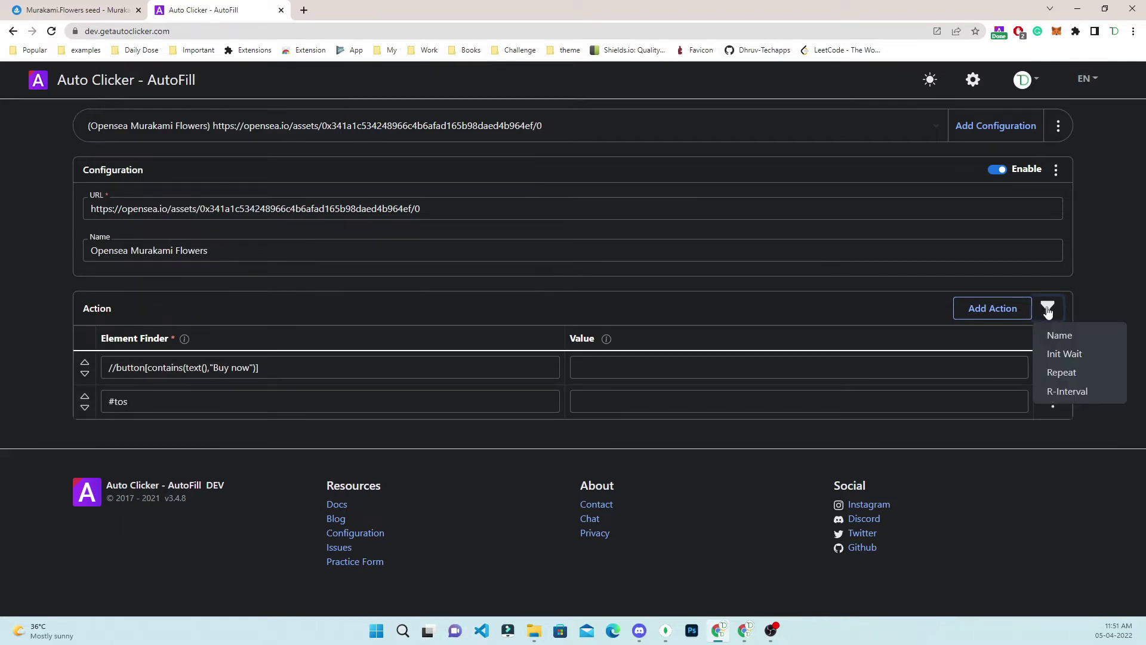
click(1048, 308)
click(1057, 353)
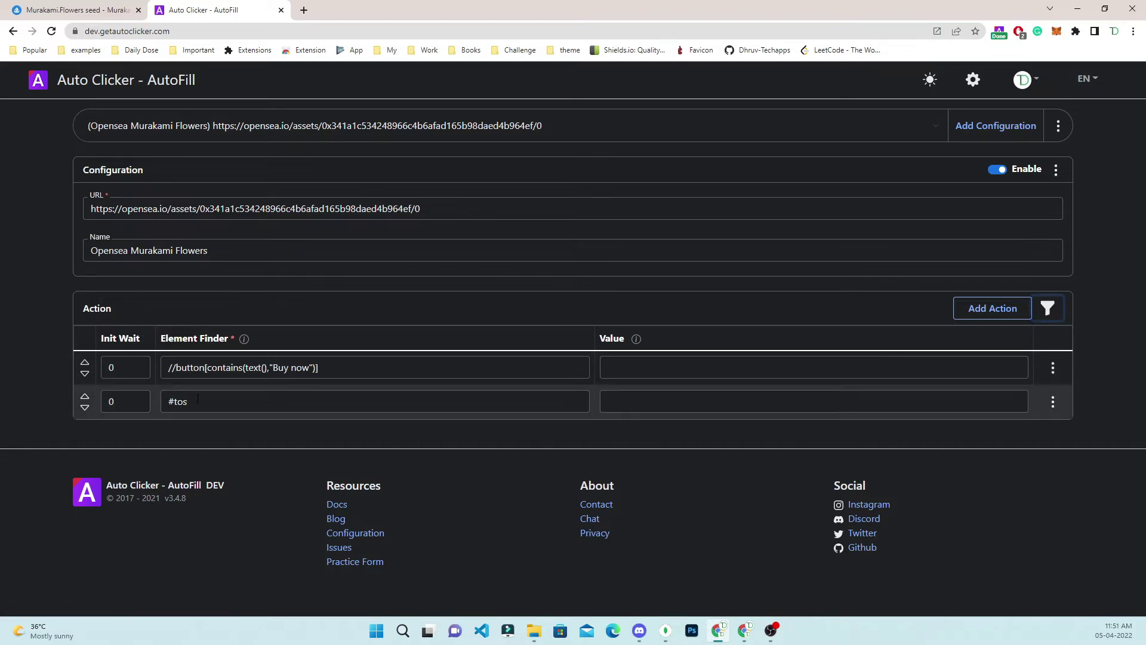
double_click(111, 401)
text(0)
key(BackSpace)
text(0.)
click(36, 356)
click(93, 15)
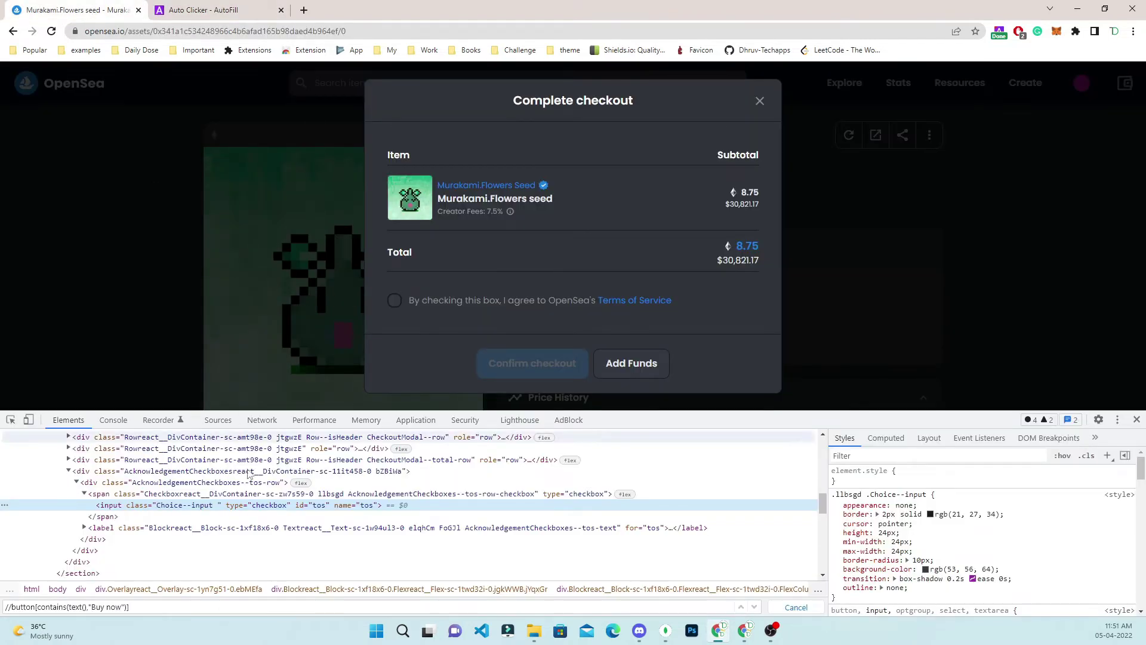
- Inspect Confirm checkout and build the XPath //button/span[contains(text(),"Confirm checkout")] in DevTools
click(11, 420)
click(509, 371)
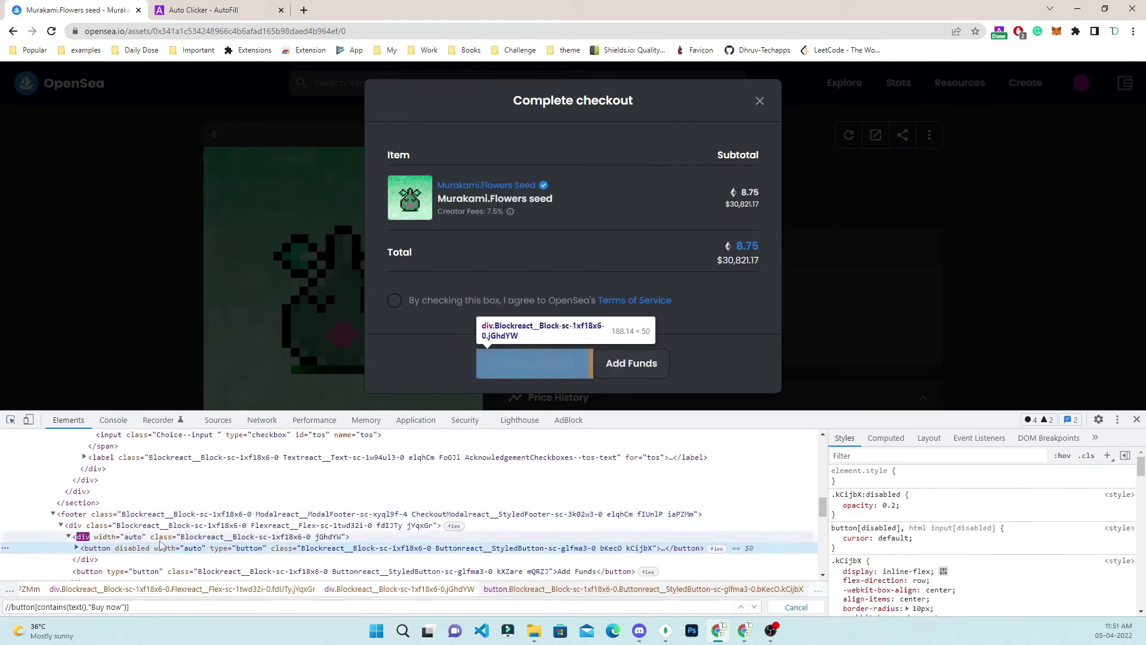
click(76, 547)
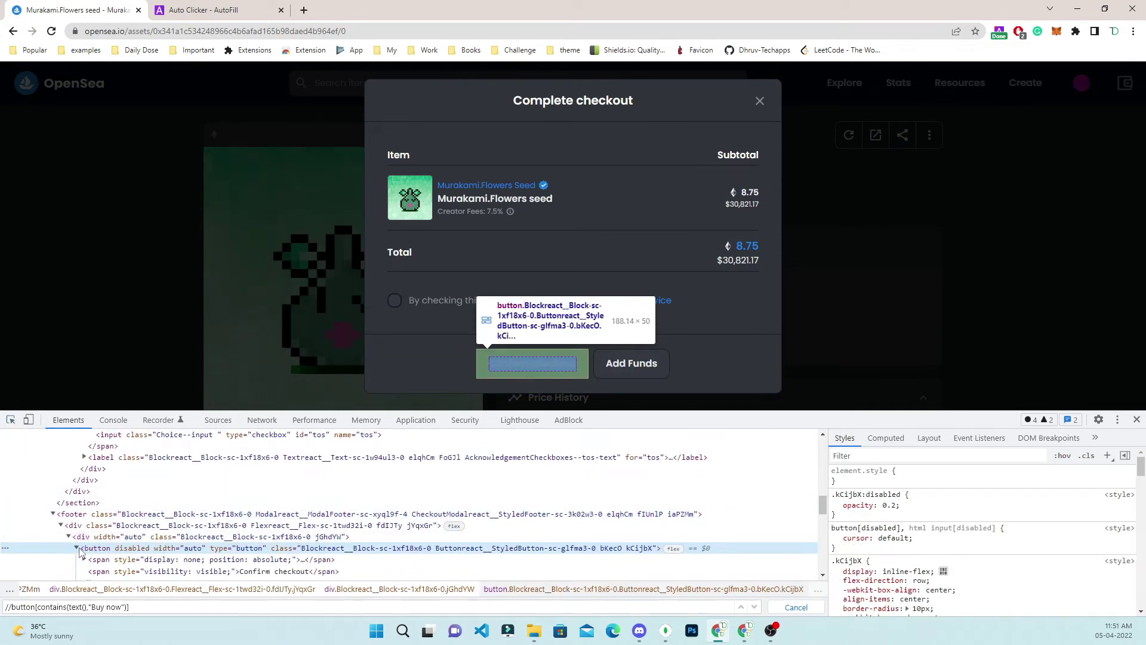
scroll(83, 537, down, 1)
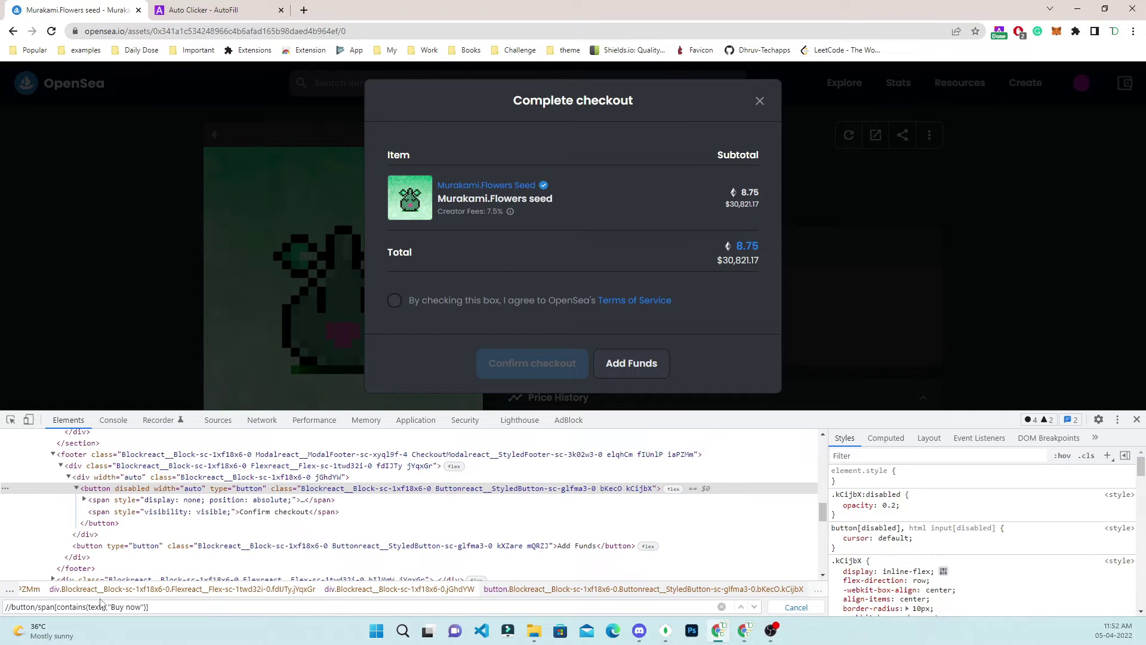
key(ctrl+shift+Left)
text(Confirm )
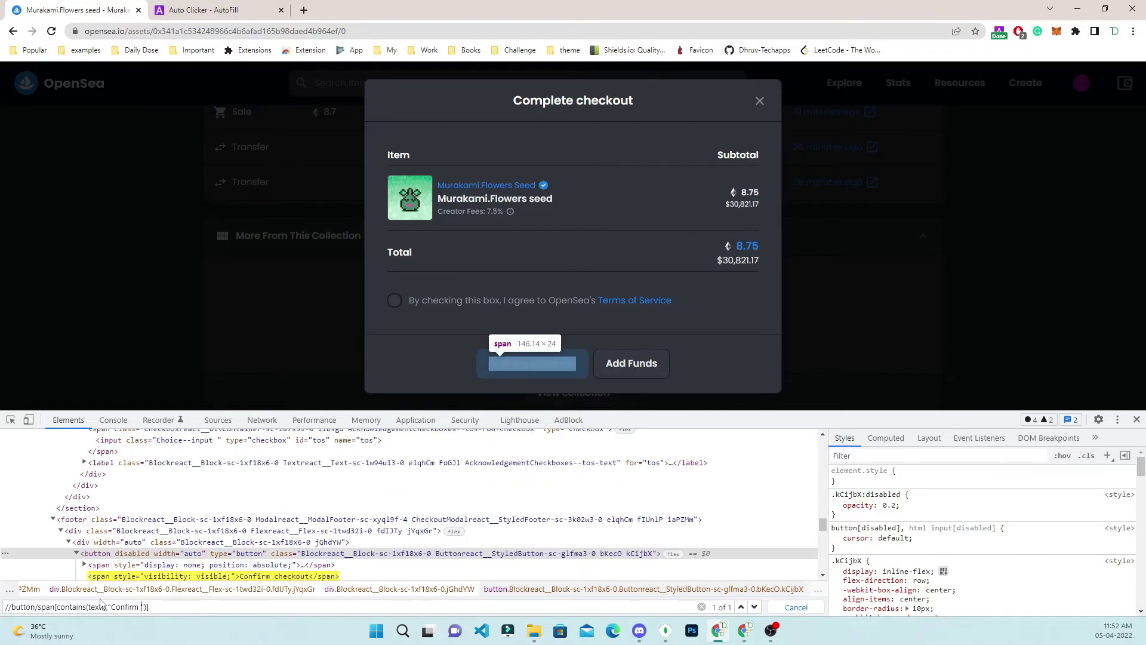
text(checckout)
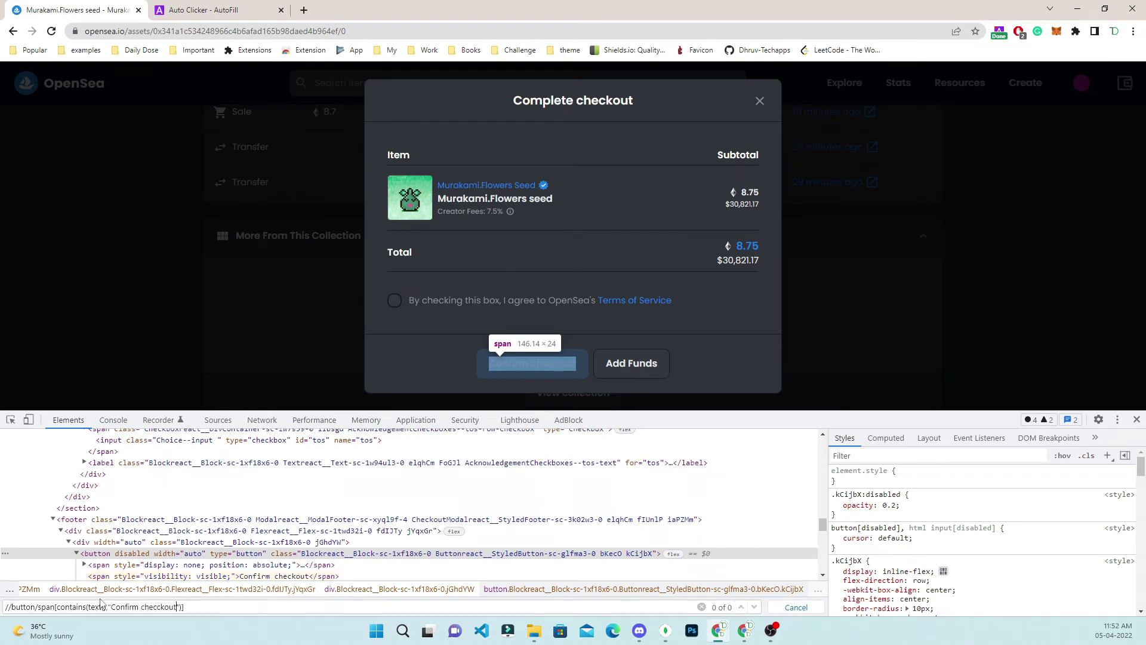
key(ctrl+a)
key(End)
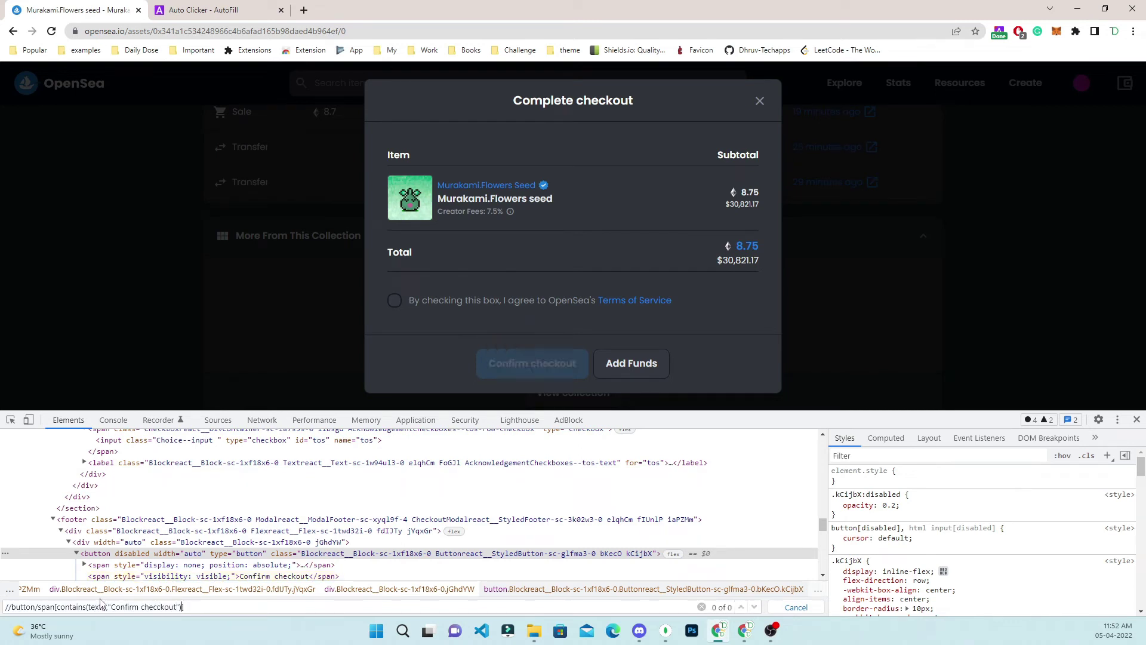
key(BackSpace)
key(ctrl+a)
key(ctrl+c)
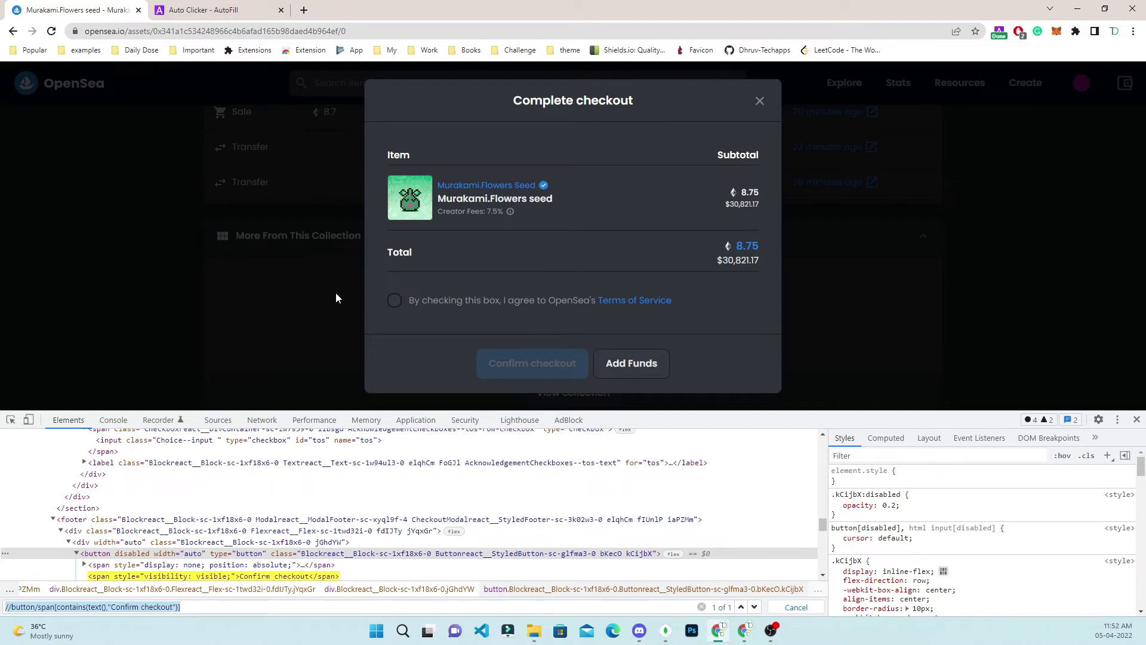
- Add a third action with the Confirm checkout XPath as its Element Finder and save it
click(209, 13)
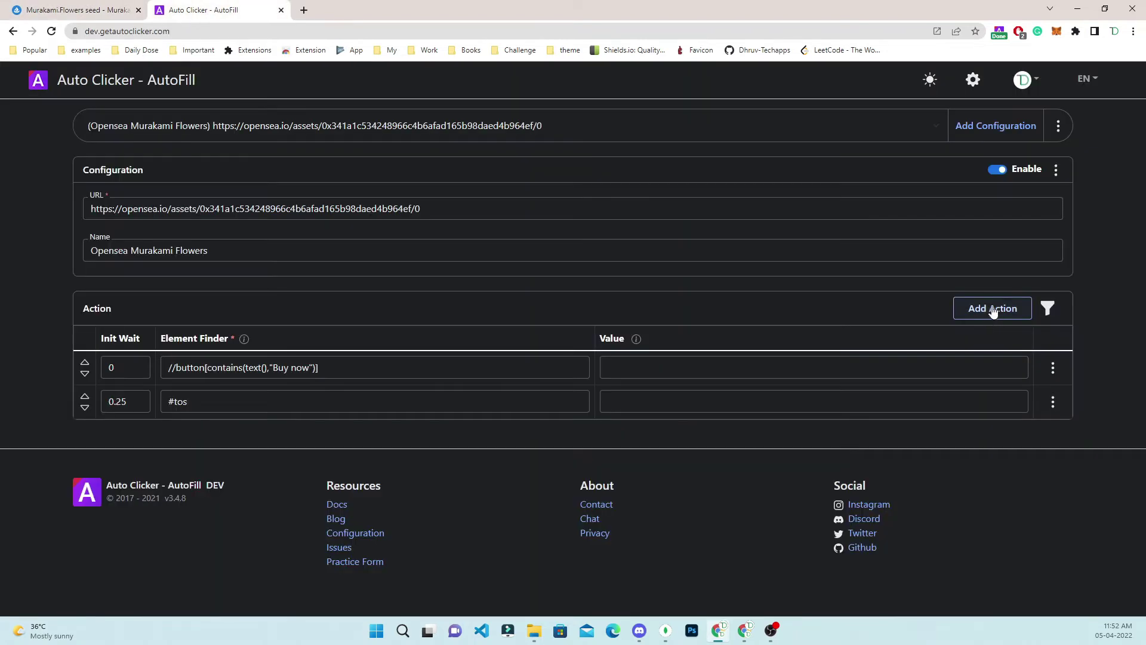
click(992, 309)
click(238, 435)
key(ctrl+v)
click(284, 474)
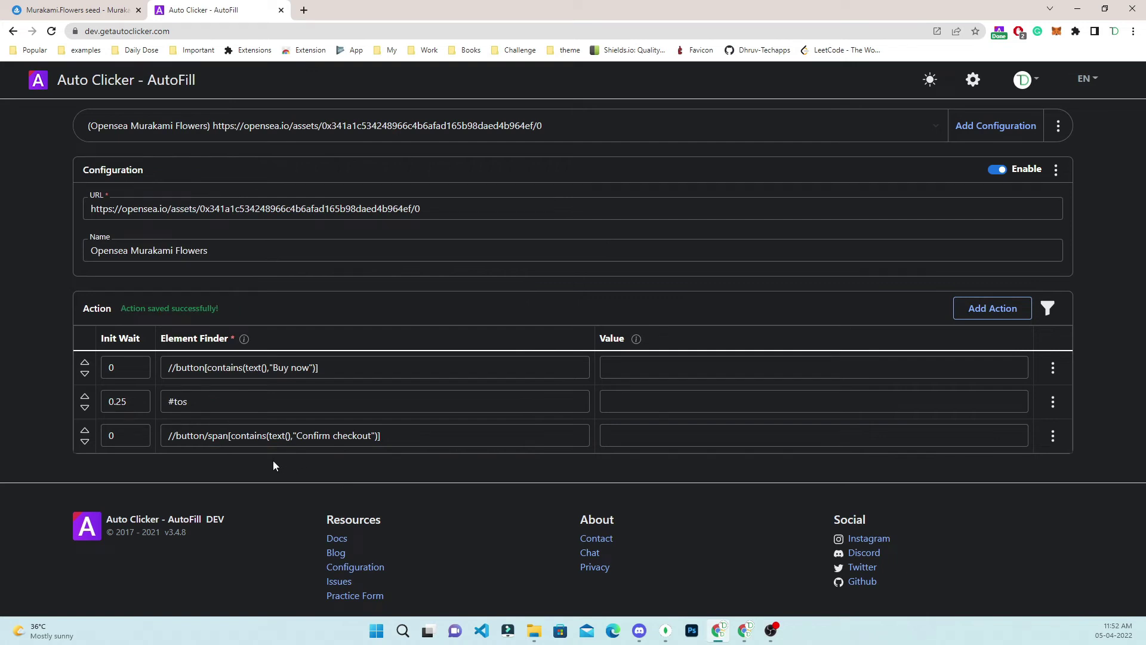
click(57, 9)
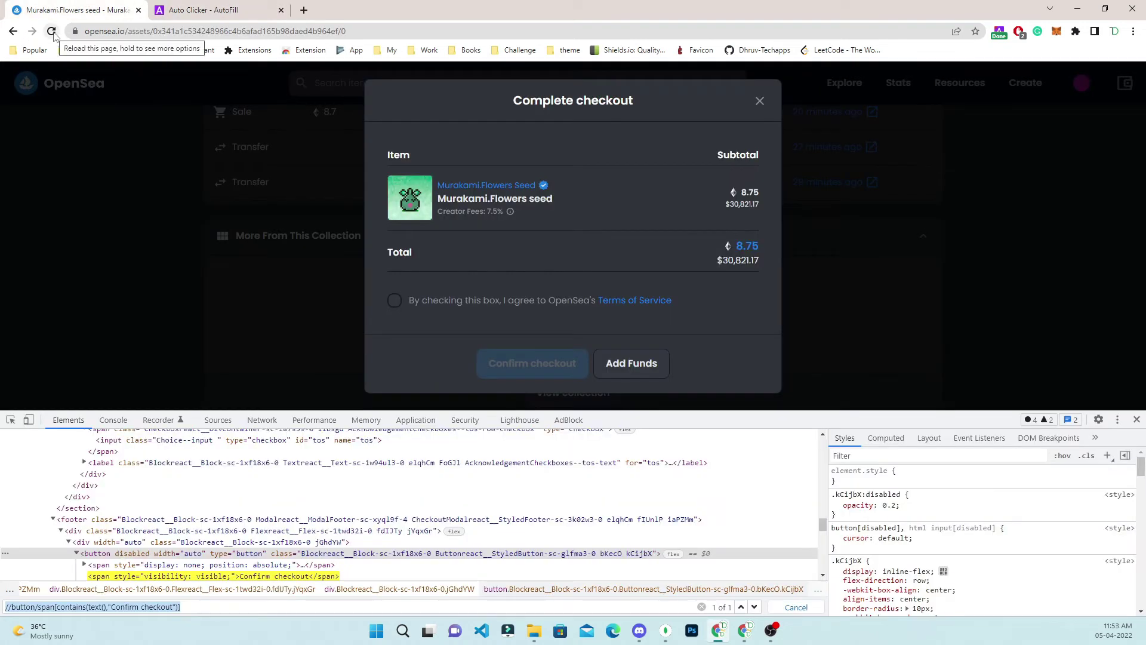
- Reload the asset page so the automation opens checkout and ticks the TOS box
click(52, 32)
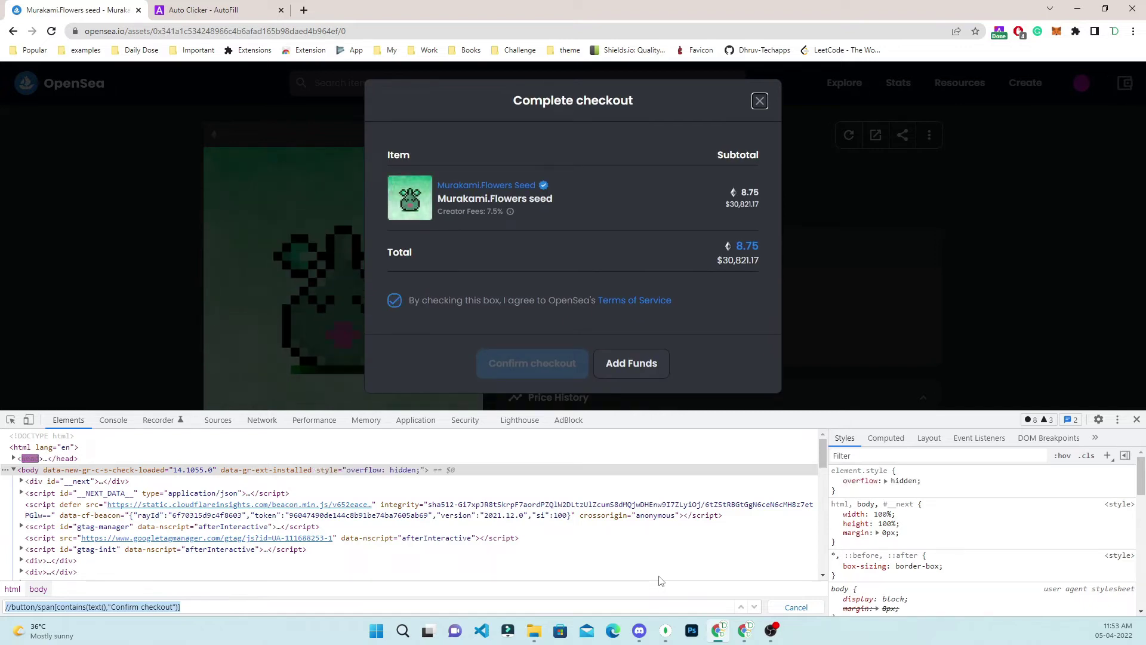
mouse_move(493, 364)
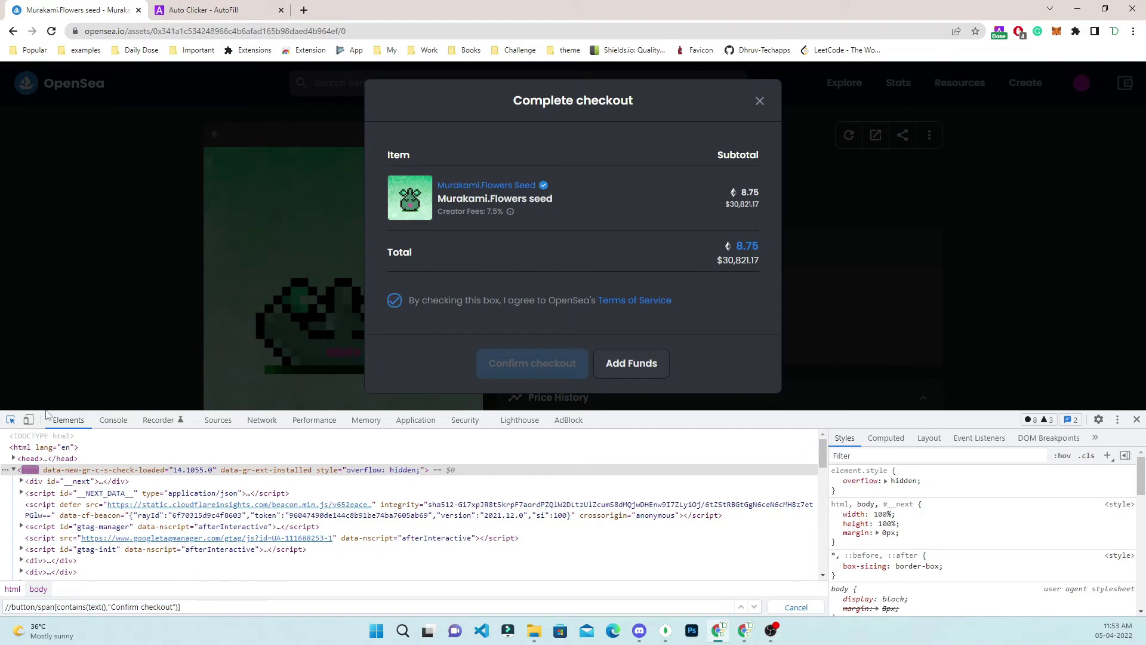
- Inspect Add Funds and copy the XPath //button[contains(text(),"Add Funds")] from DevTools
click(631, 362)
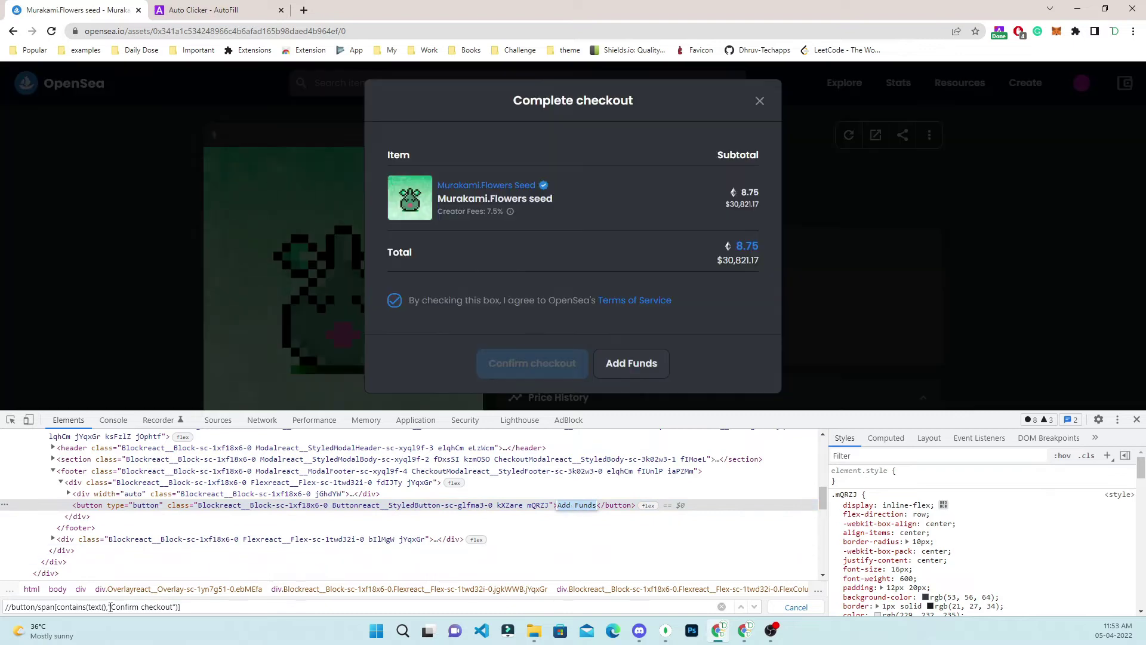
drag(111, 606, 173, 606)
text(Add Funds)
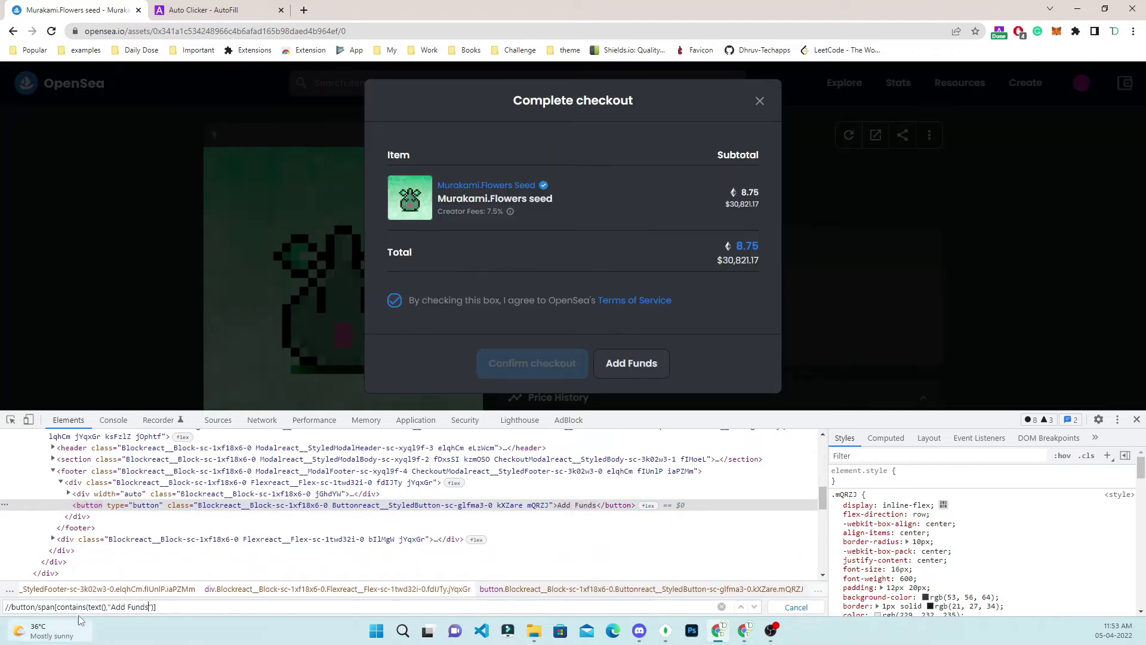
key(BackSpace)
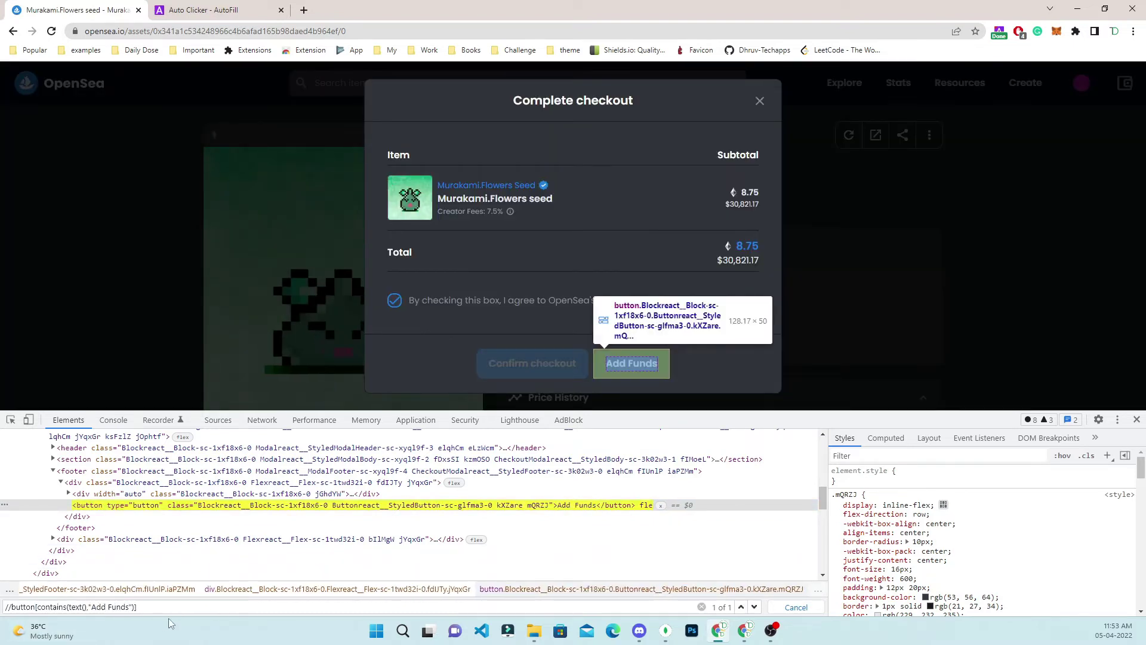
key(ctrl+a)
key(ctrl+c)
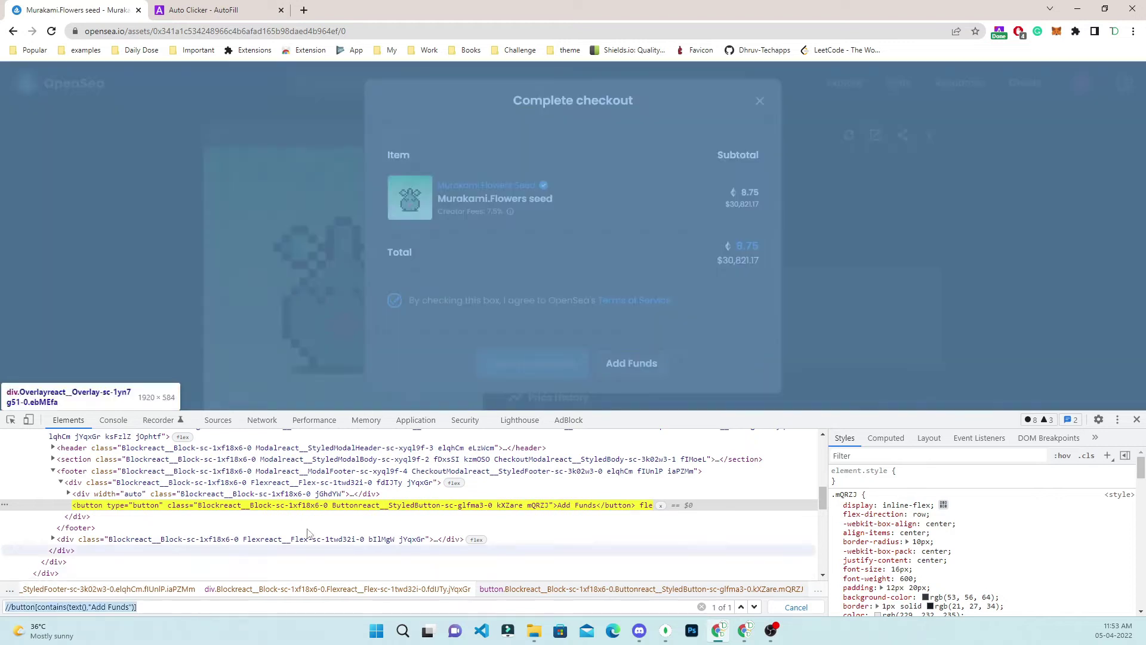
- Replace the third action's Element Finder with the Add Funds XPath
key(ctrl+Tab)
key(ctrl+a)
key(ctrl+v)
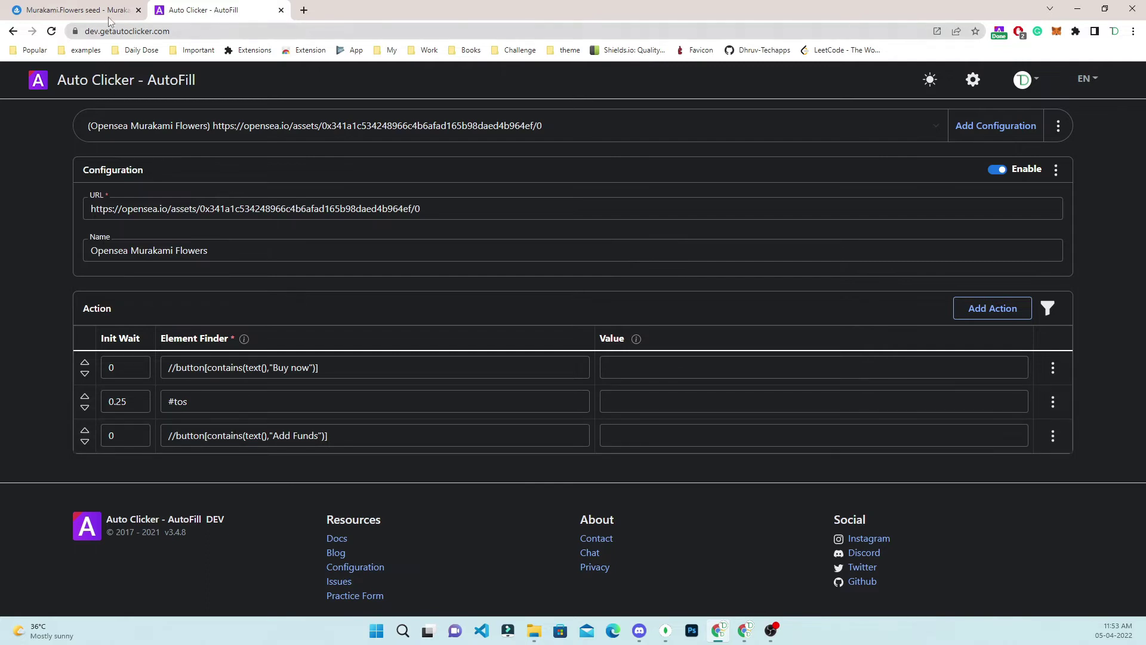
click(90, 10)
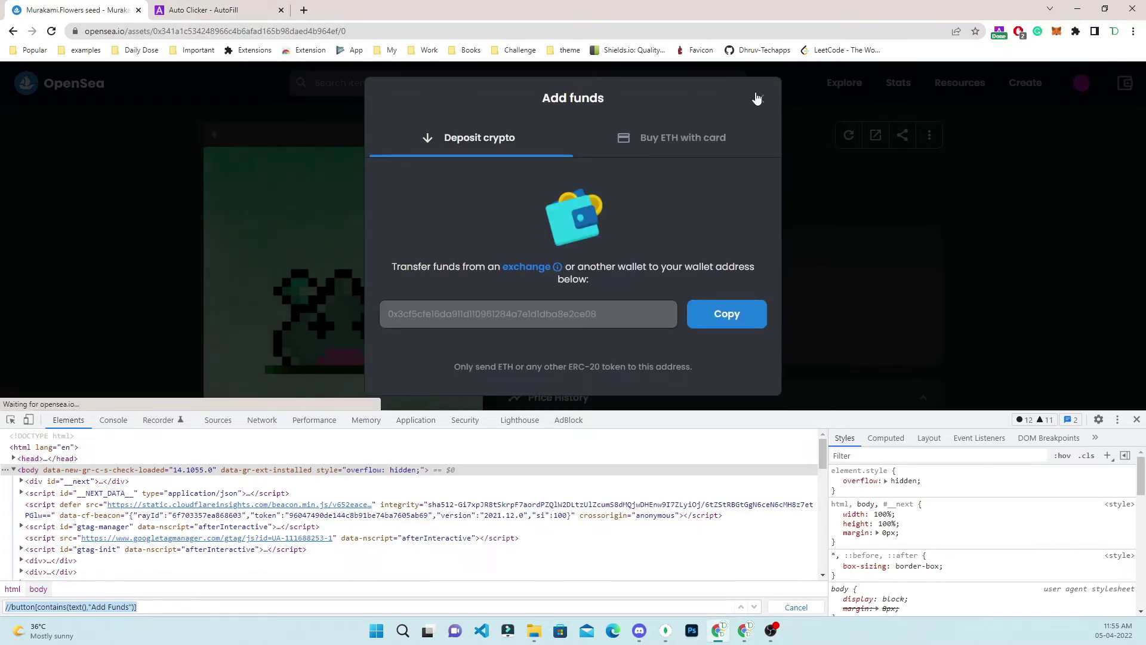
click(756, 96)
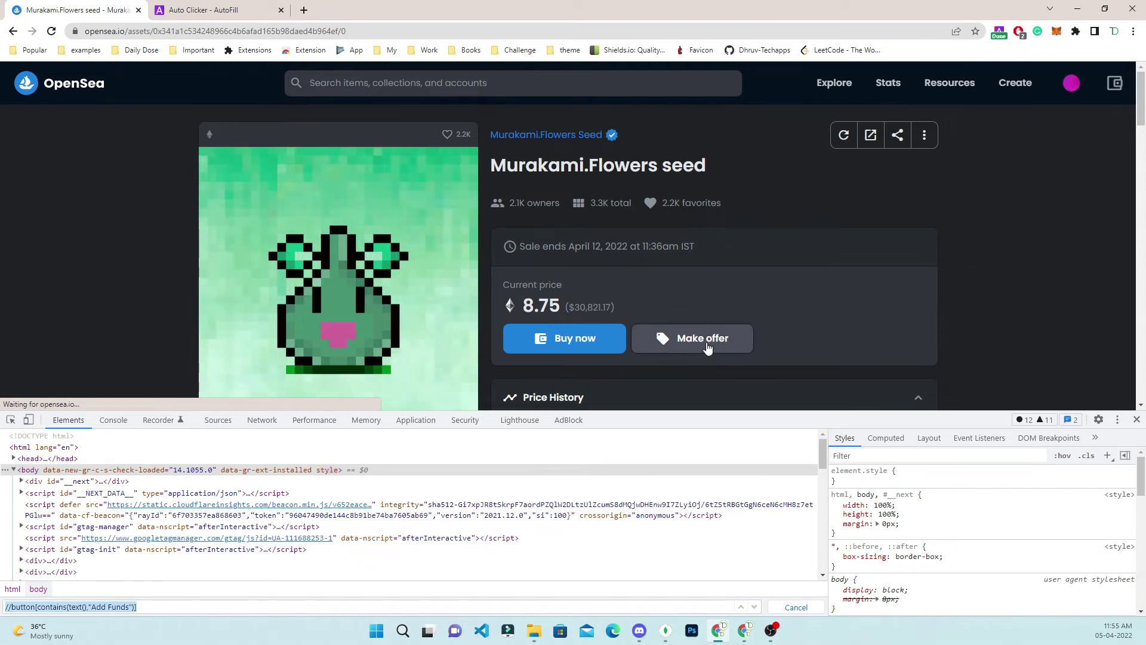
click(204, 10)
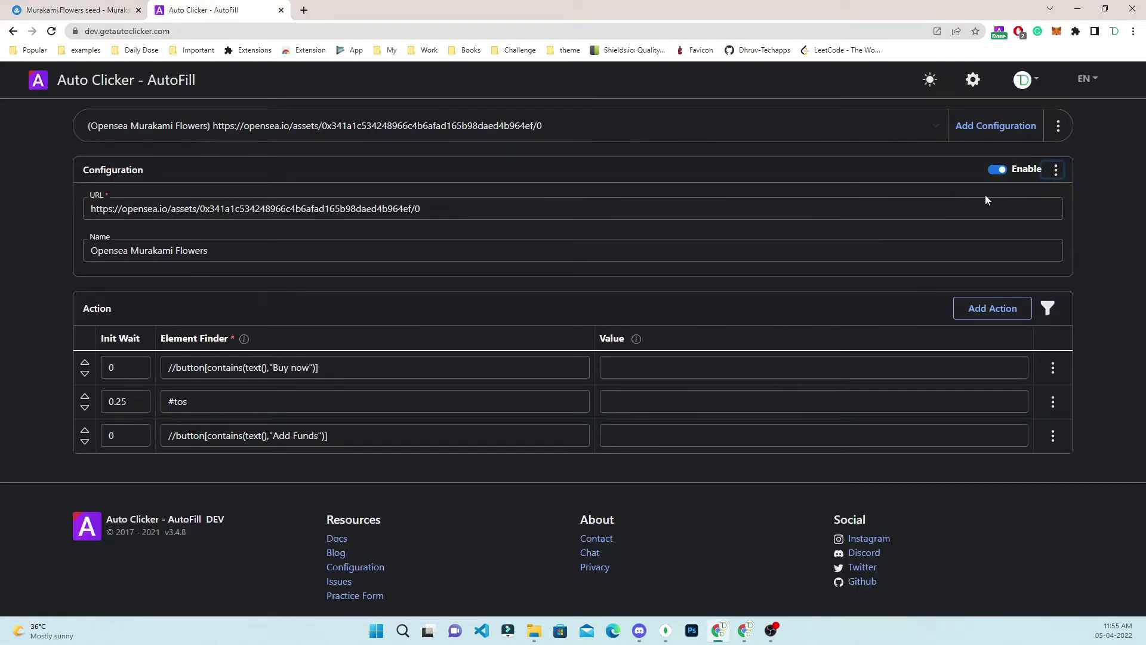
- Disable the Opensea Murakami Flowers configuration and create a new one with the OpenSea asset URL
click(998, 171)
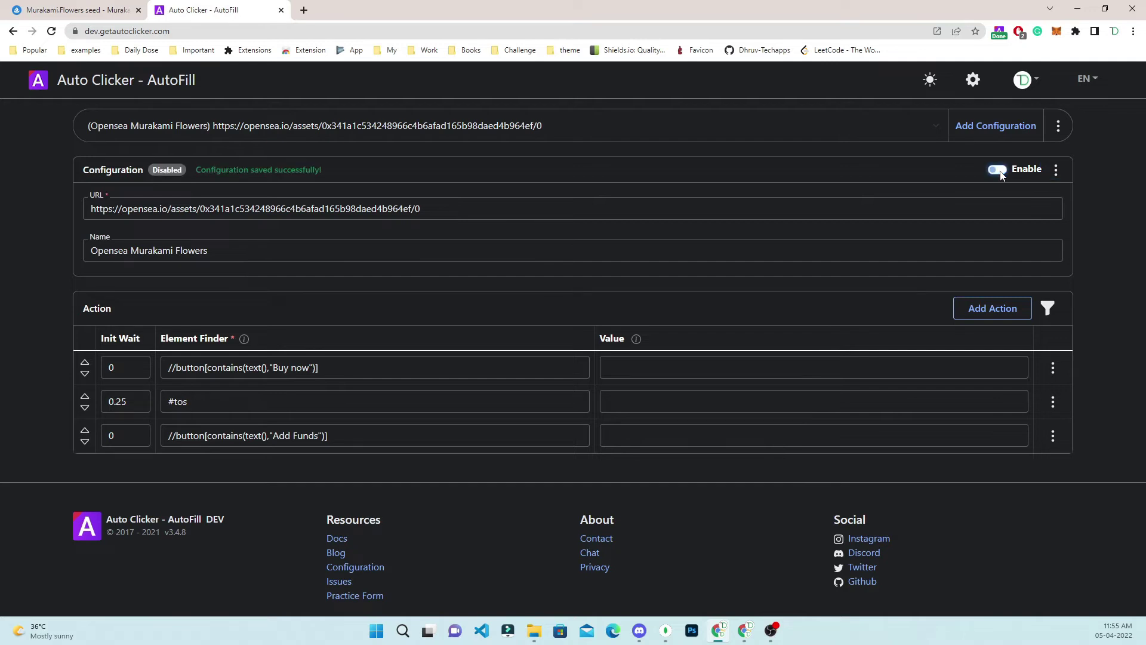
click(996, 126)
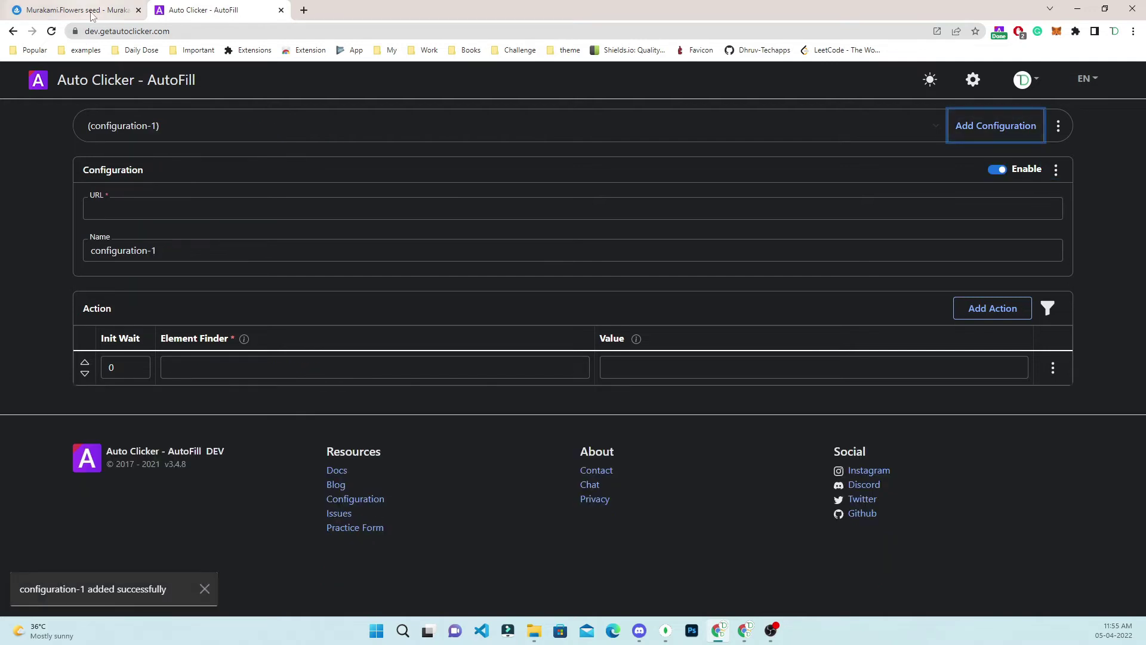
click(77, 10)
click(205, 33)
click(203, 10)
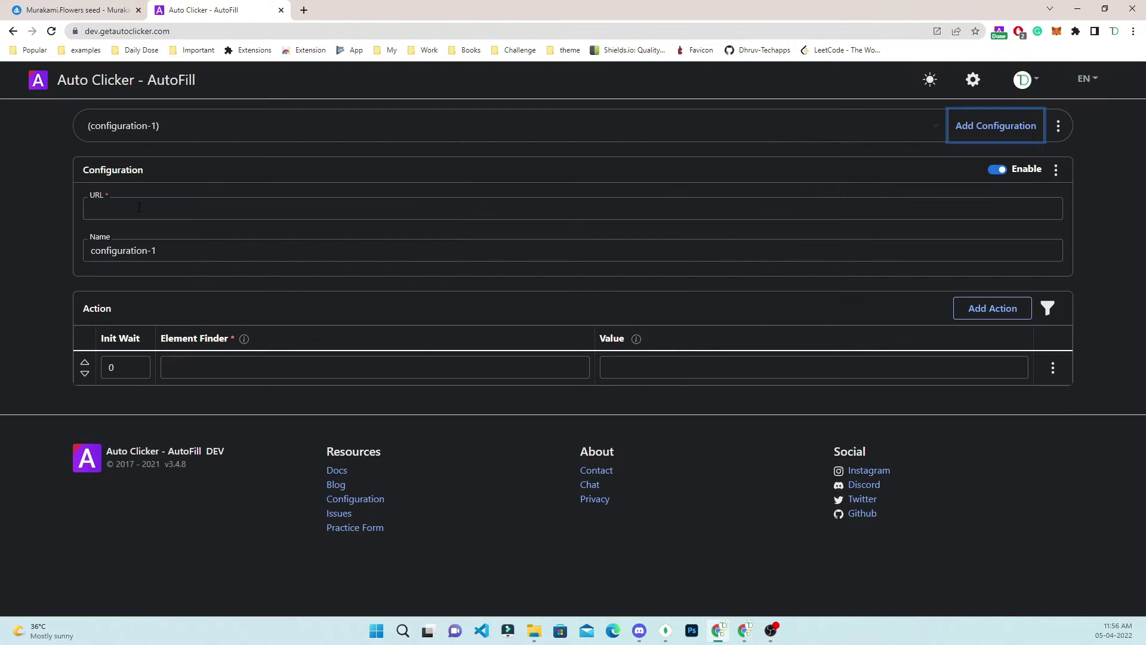
key(ctrl+v)
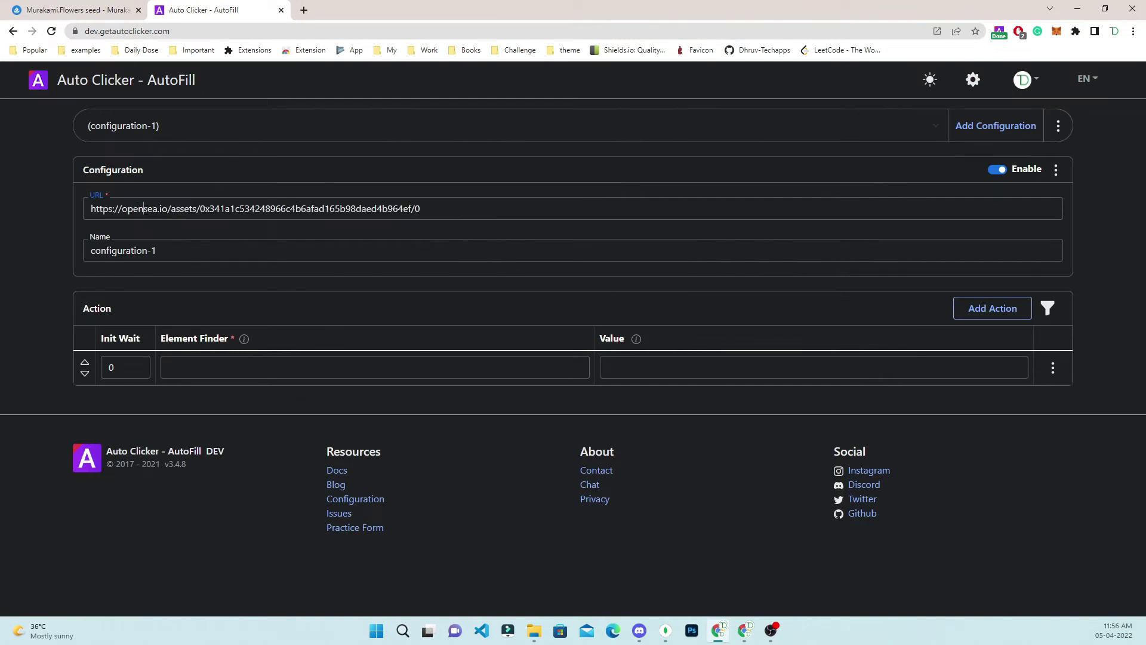
- Name the new configuration 'opensea Make offer'
key(Tab)
text(opensea )
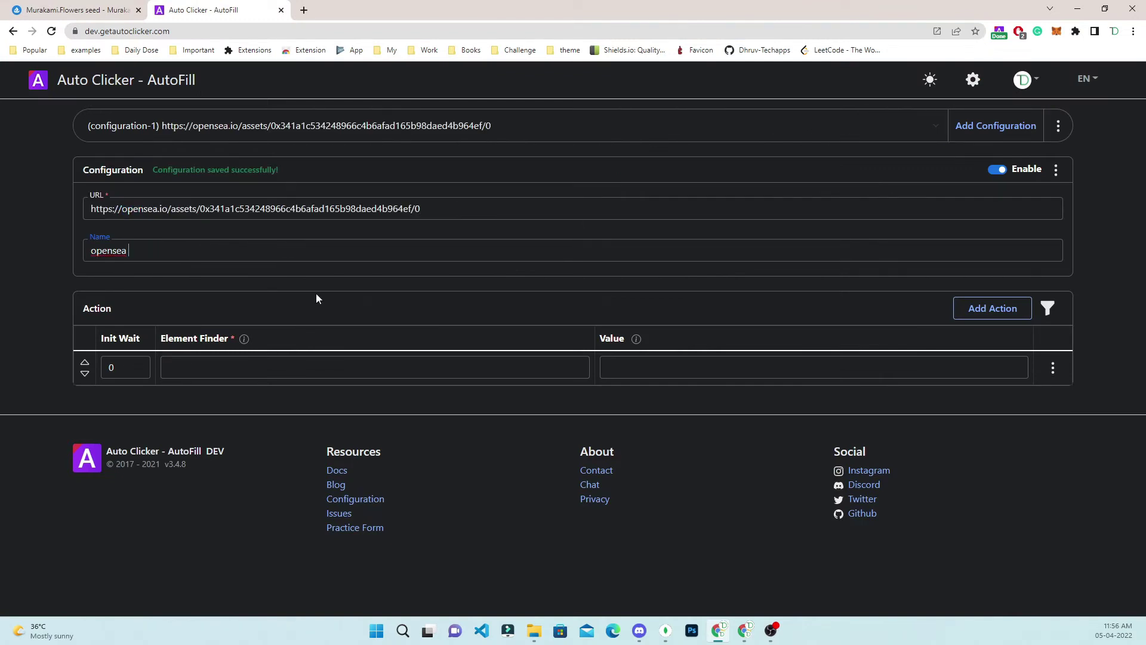
text(Make offr)
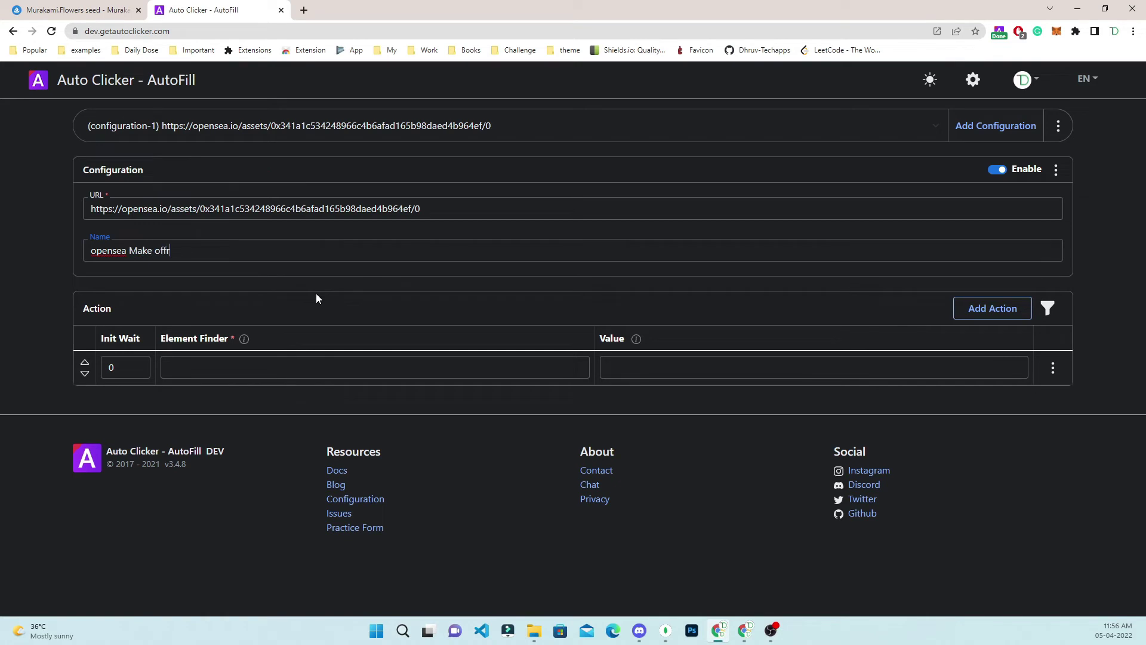
key(BackSpace)
text(er)
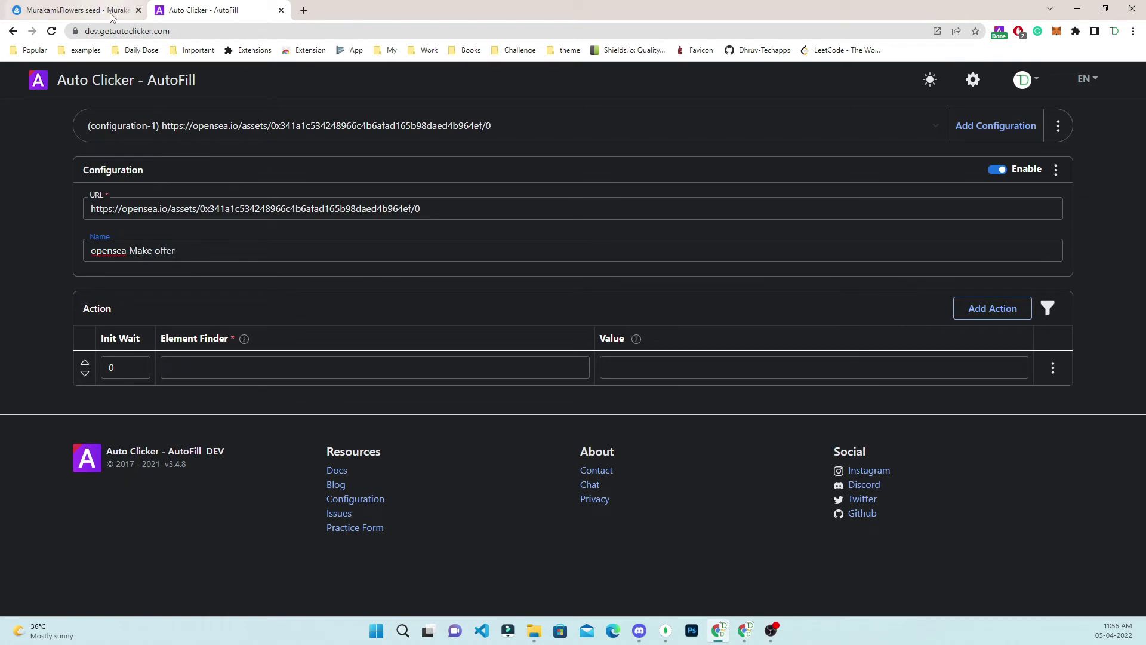
click(77, 10)
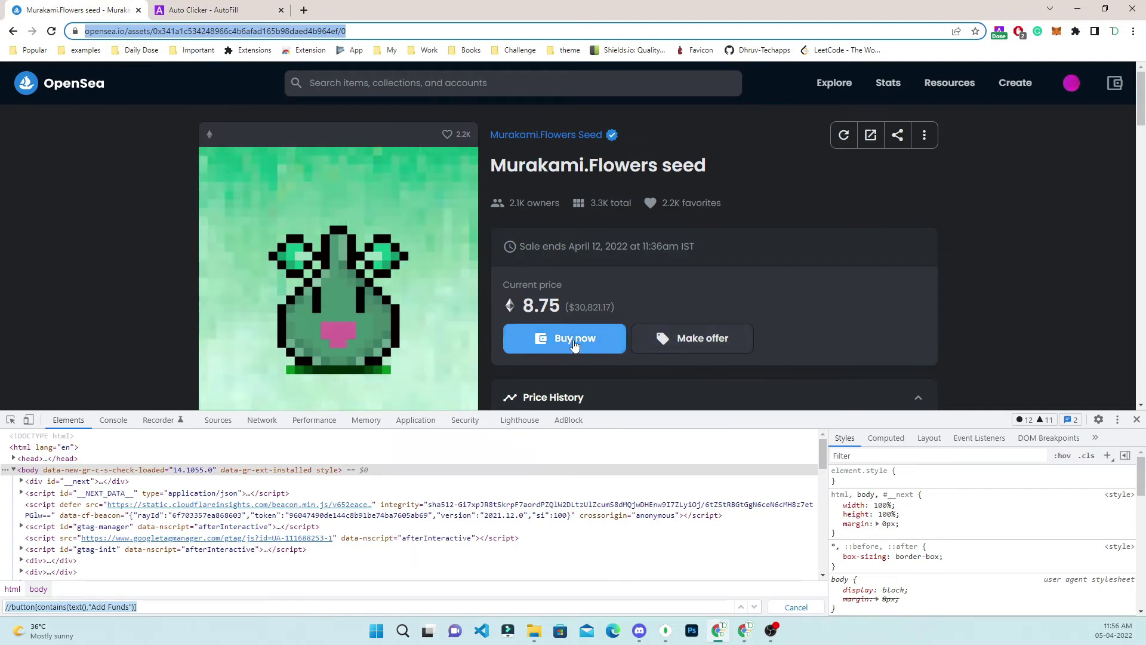
- Inspect the Make offer button, then change the Elements search to //button[contains(text(),"Make offer")] and copy it
click(11, 420)
click(705, 352)
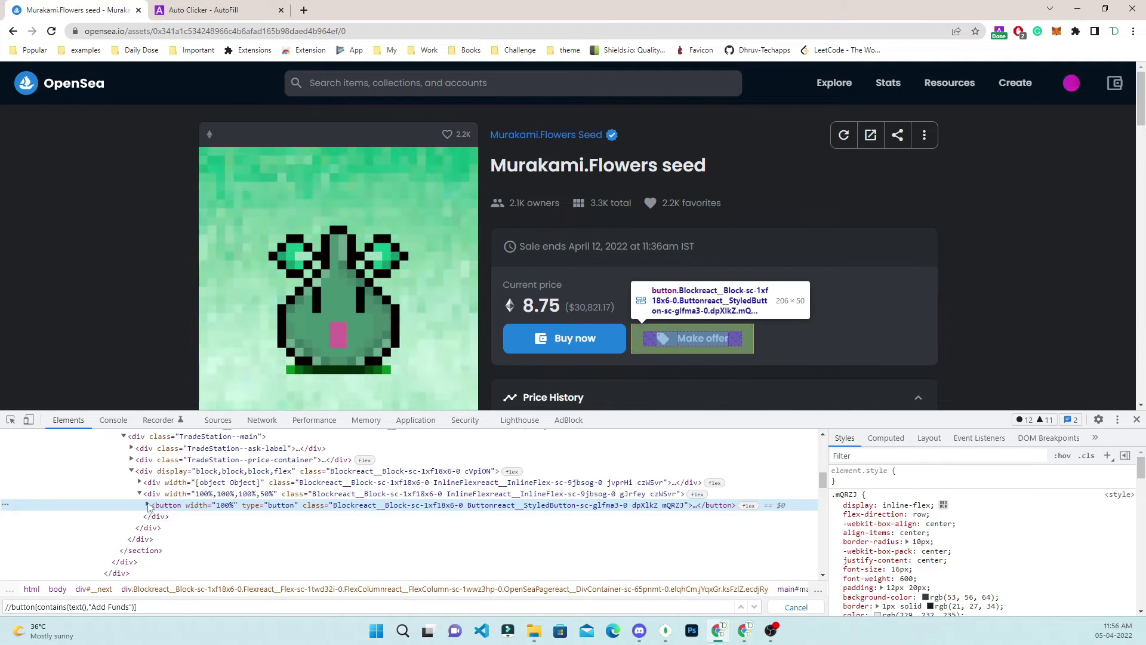
click(147, 506)
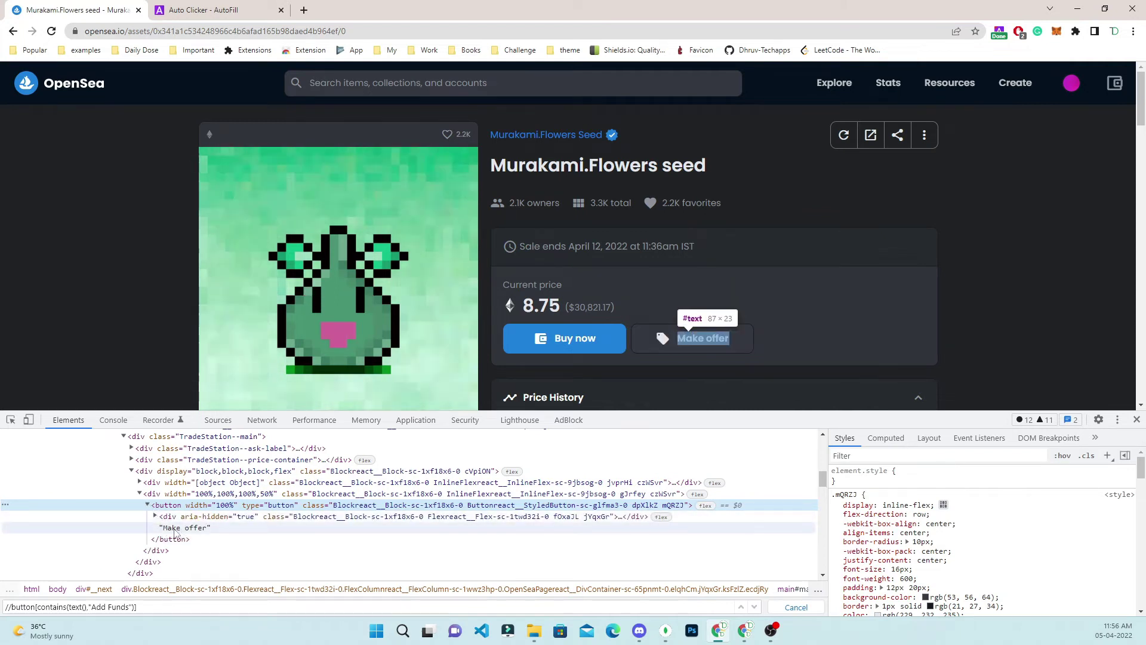
double_click(176, 529)
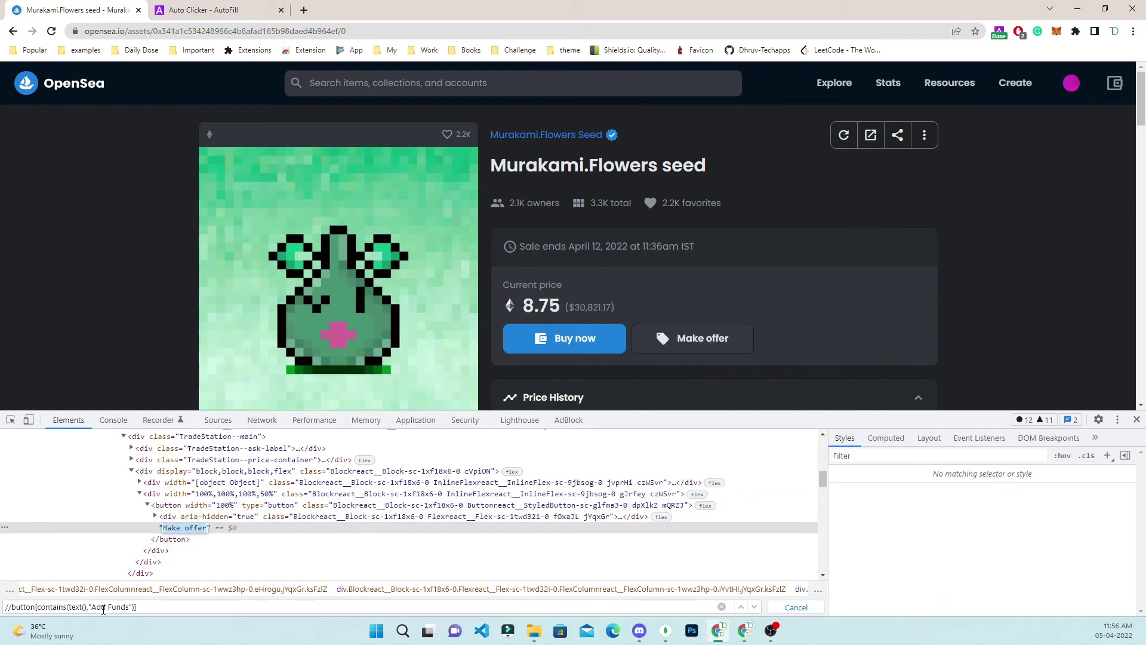
key(ctrl+c)
drag(91, 608, 129, 608)
key(ctrl+v)
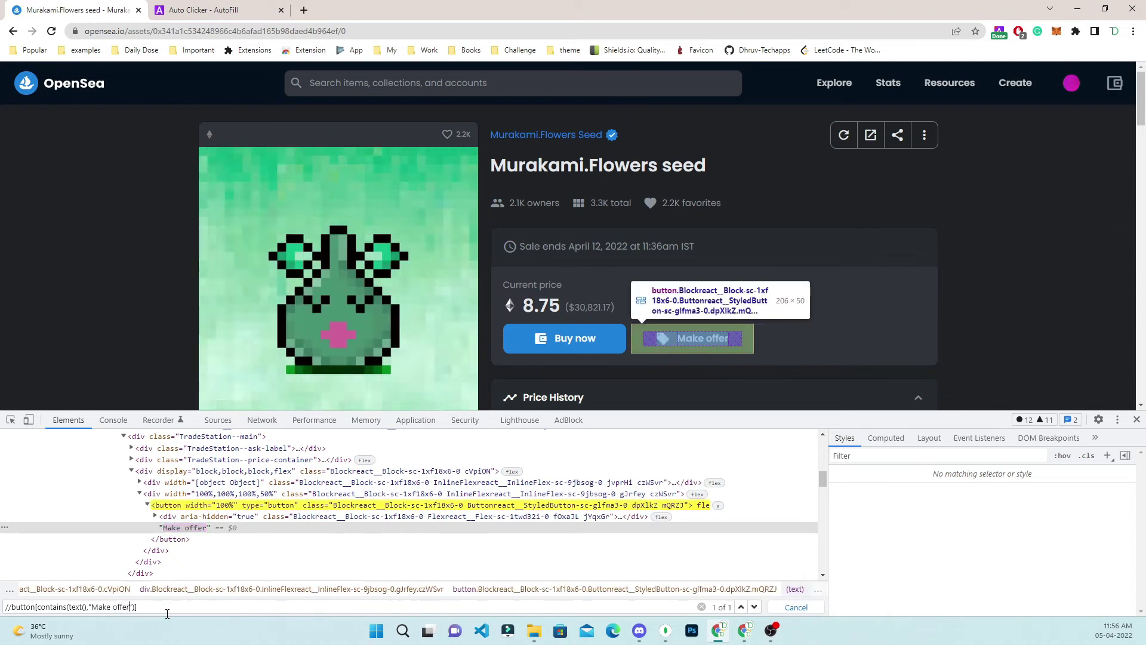
key(ctrl+a)
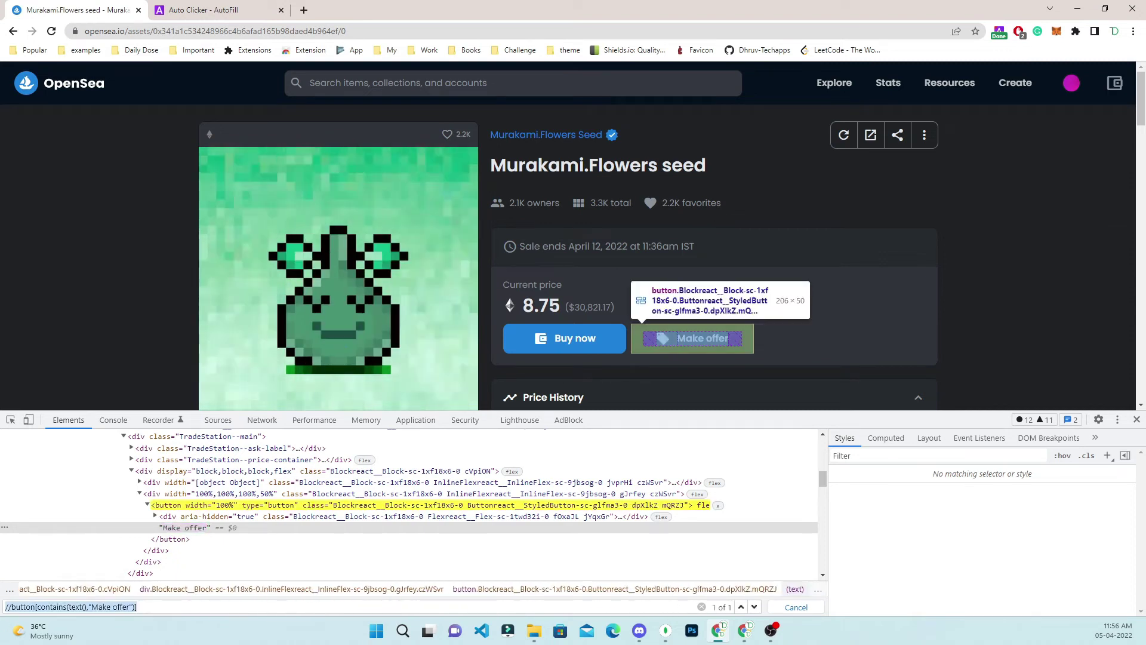
click(205, 11)
- Paste the XPath into the first action's Element Finder and test it by reloading the OpenSea item page
click(373, 367)
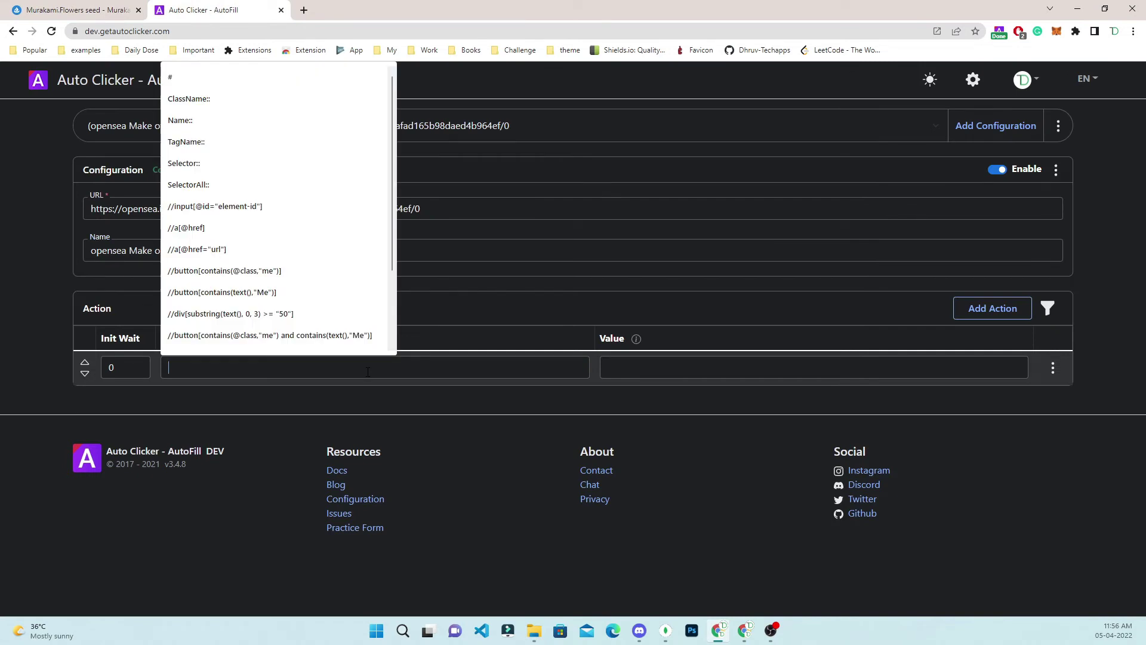
key(ctrl+v)
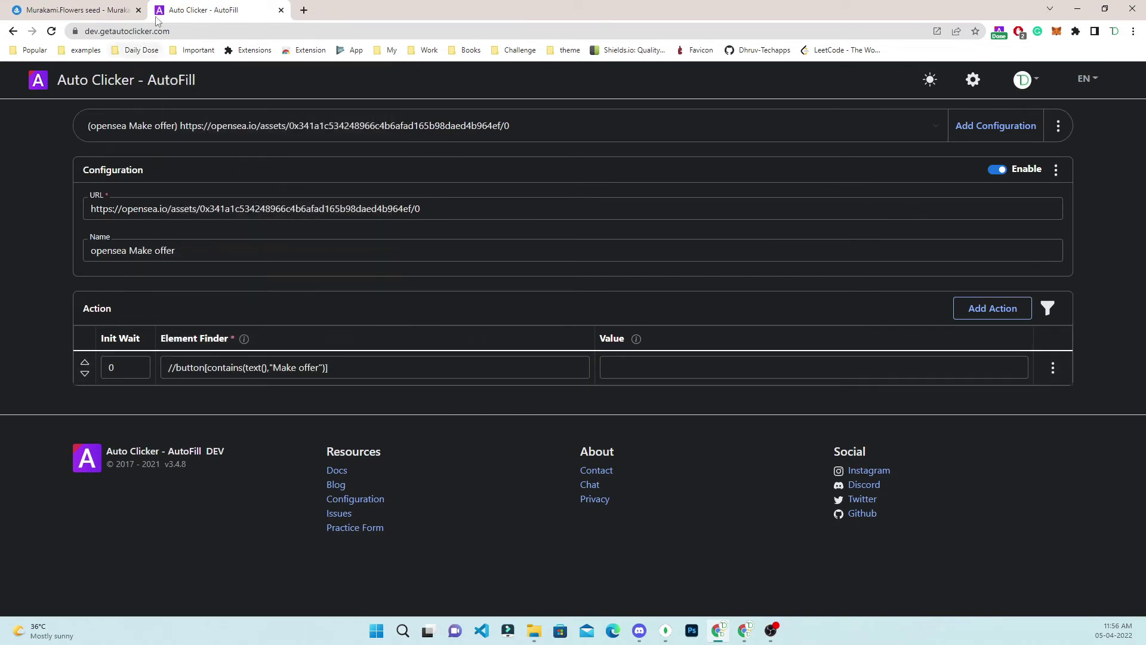
click(80, 10)
click(51, 33)
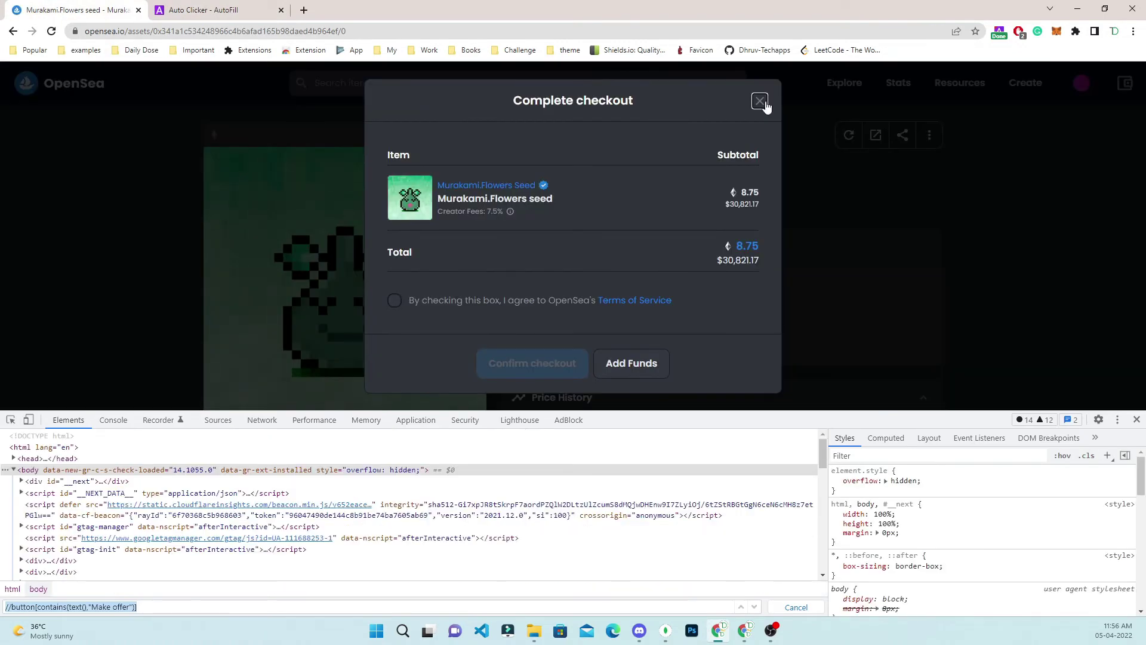
click(761, 102)
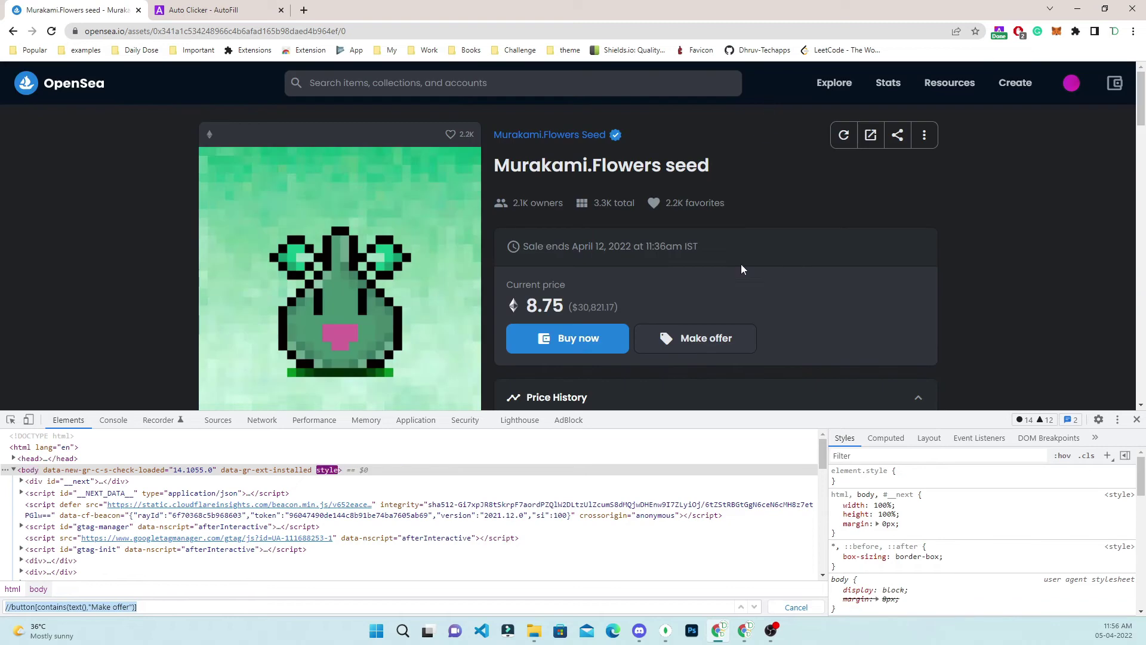
click(587, 340)
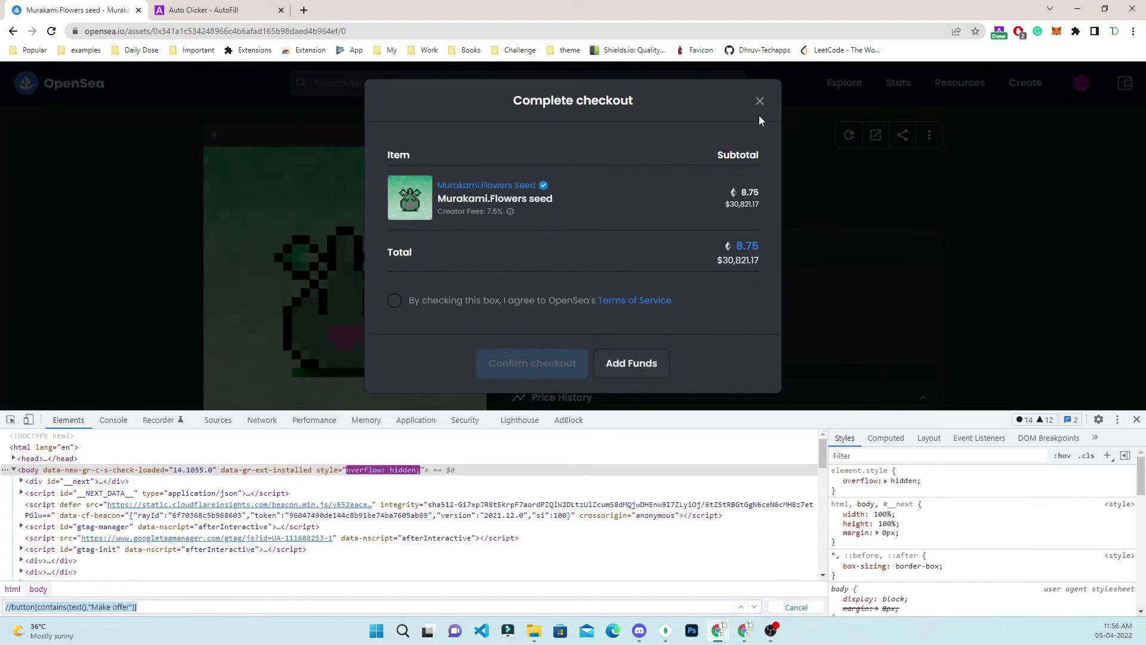
click(761, 102)
click(688, 342)
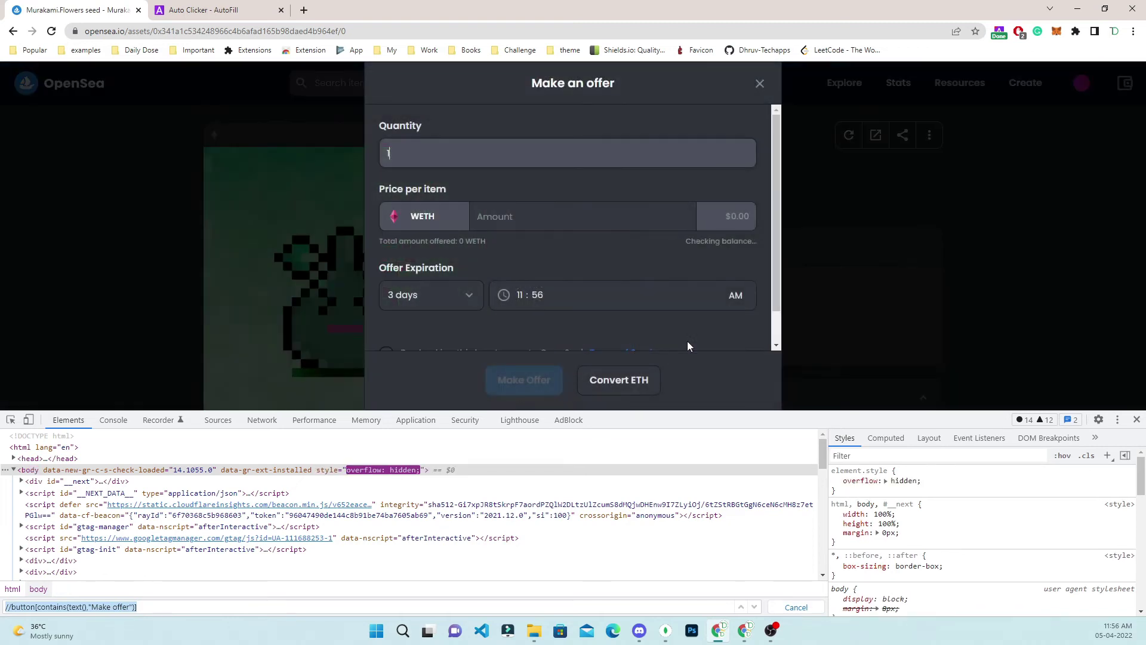
click(227, 15)
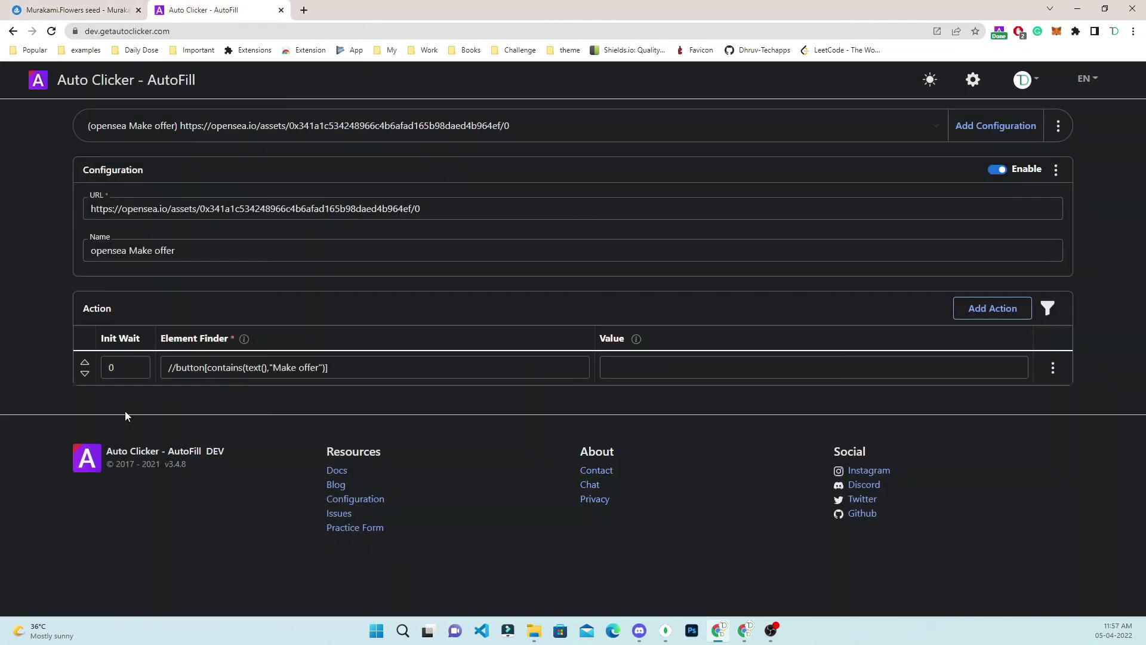
- Set the first action's initial wait to 2, save, and rerun it by reloading OpenSea
click(111, 369)
text(2)
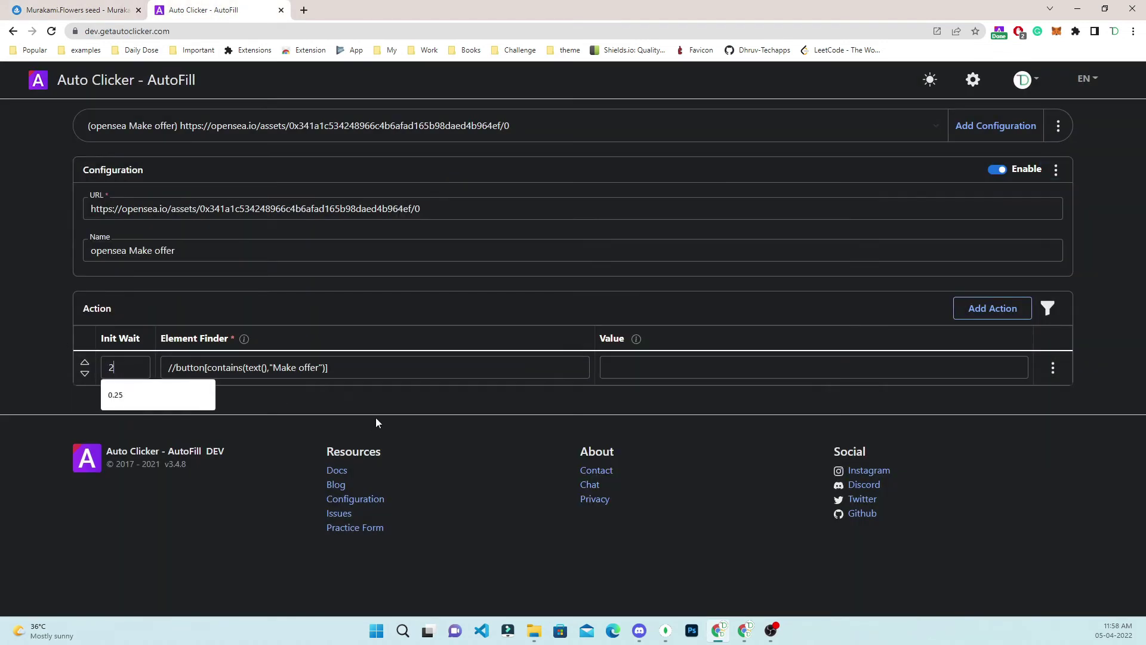
click(350, 405)
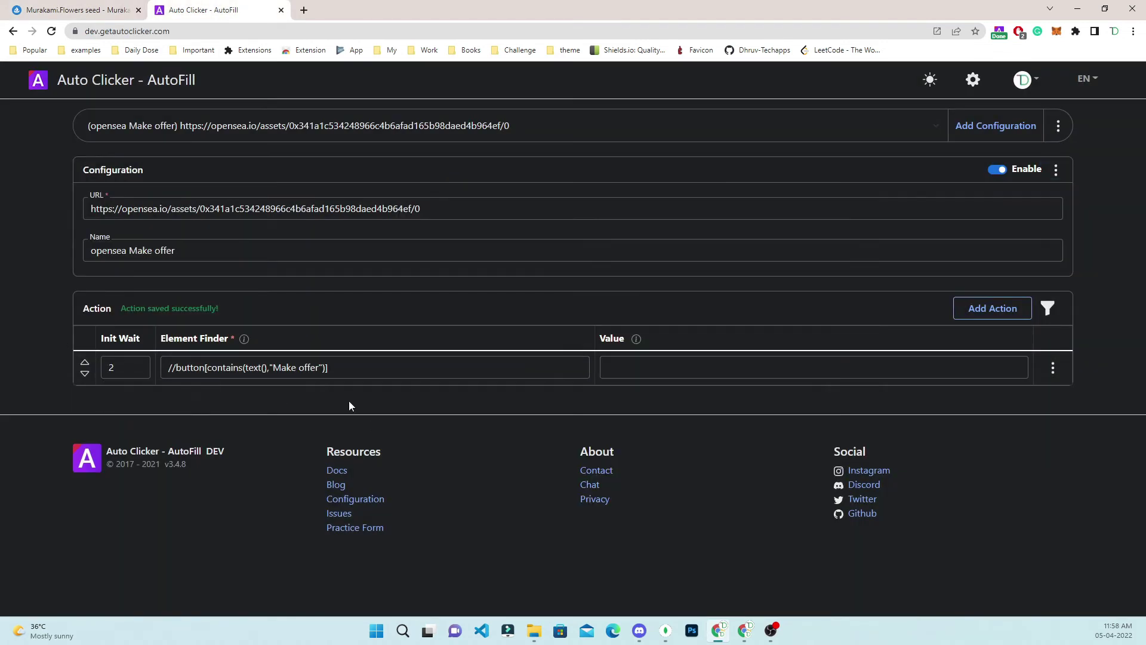
click(29, 12)
click(52, 34)
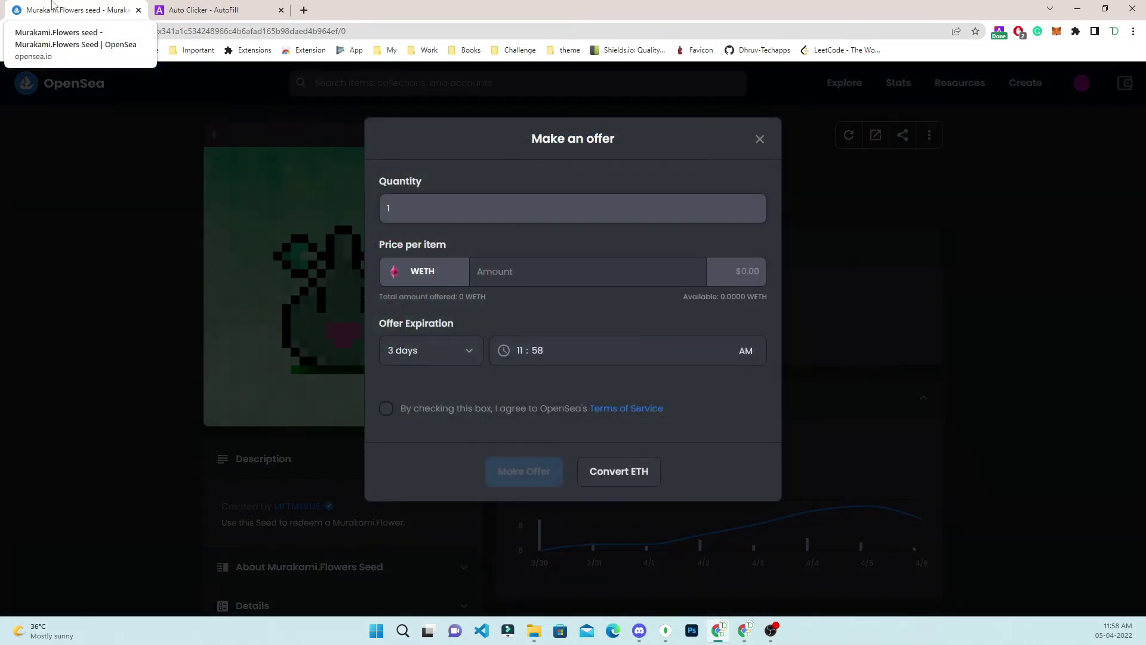
click(203, 10)
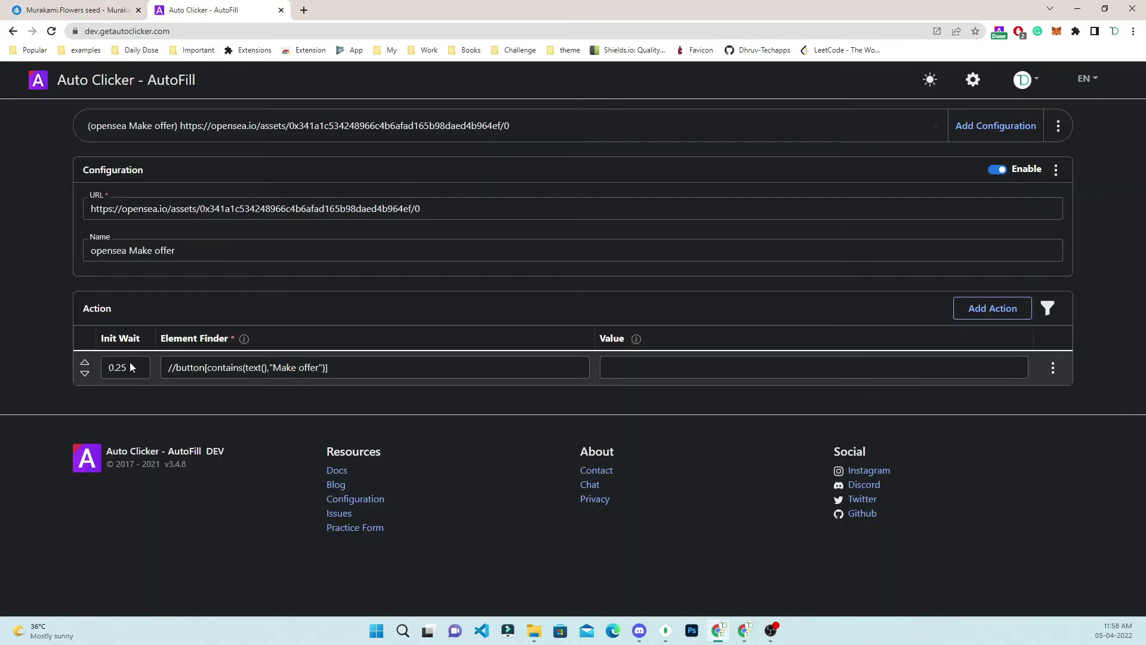
- Change the first action's initial wait to 1, save, and reload OpenSea to retest
text(1)
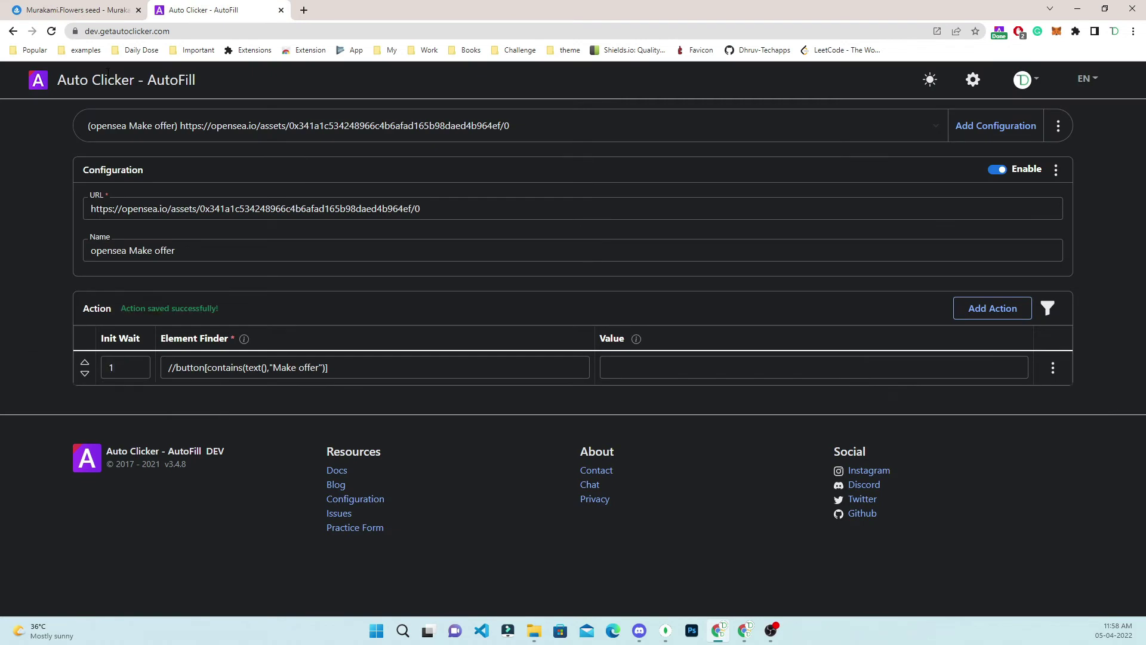
click(74, 9)
click(52, 31)
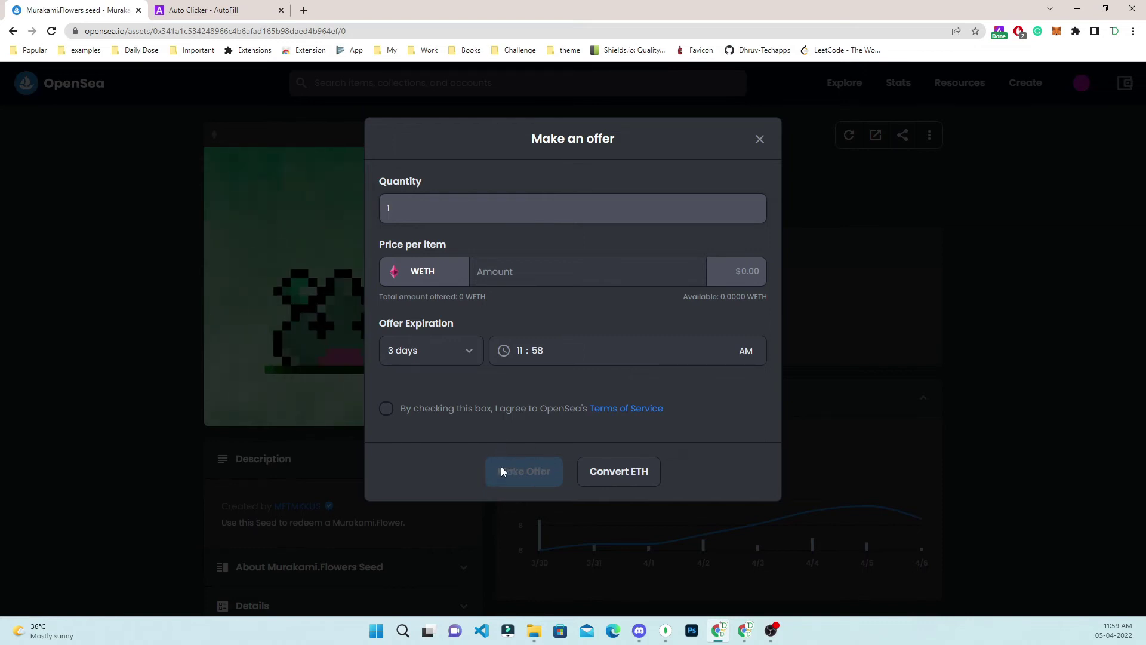
- Inspect the Quantity field in the Make an offer dialog and select its id, quantity
right_click(439, 208)
click(484, 417)
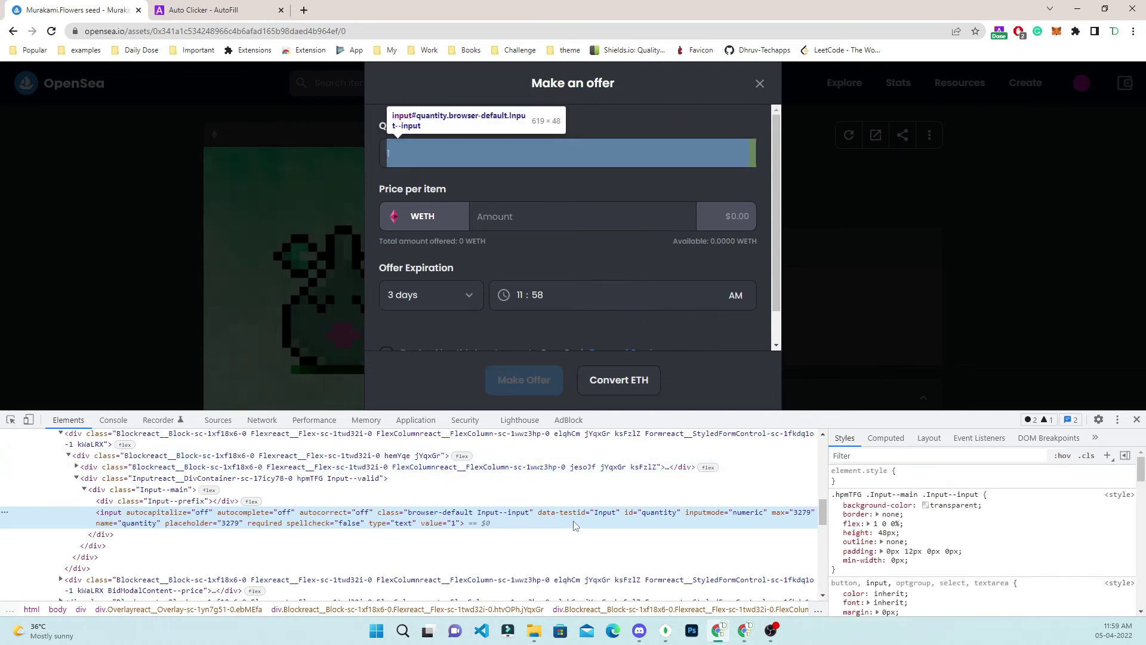
double_click(659, 513)
key(ctrl+c)
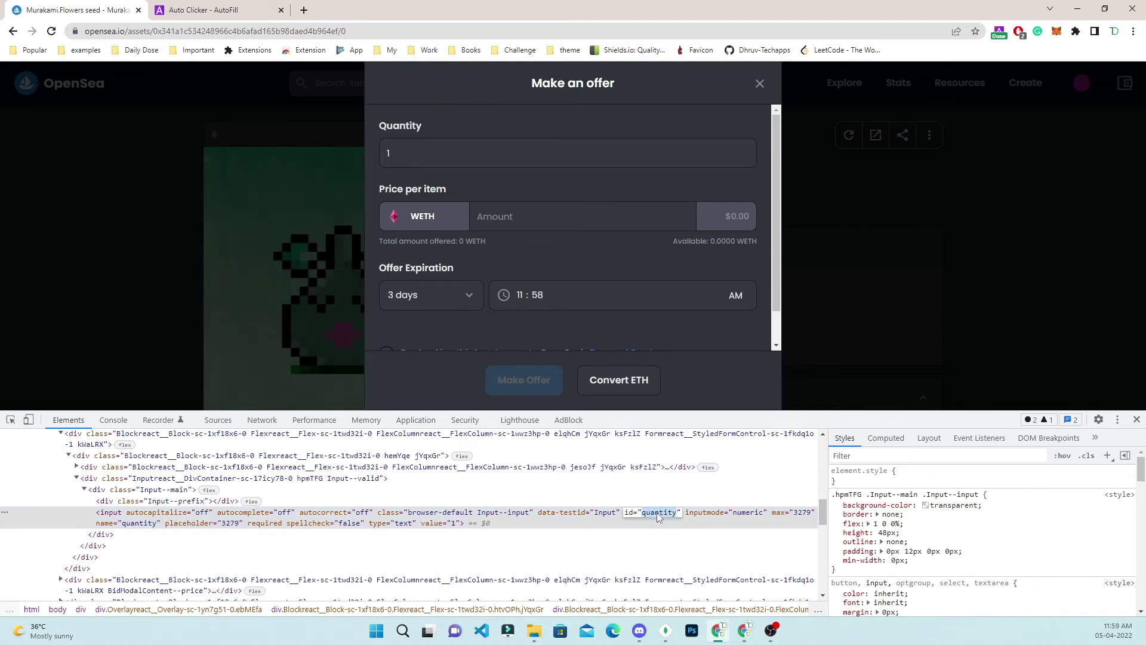
- Add a second action filling #quantity with 2 after a 0.25 wait, plus an empty third row
click(227, 12)
click(992, 308)
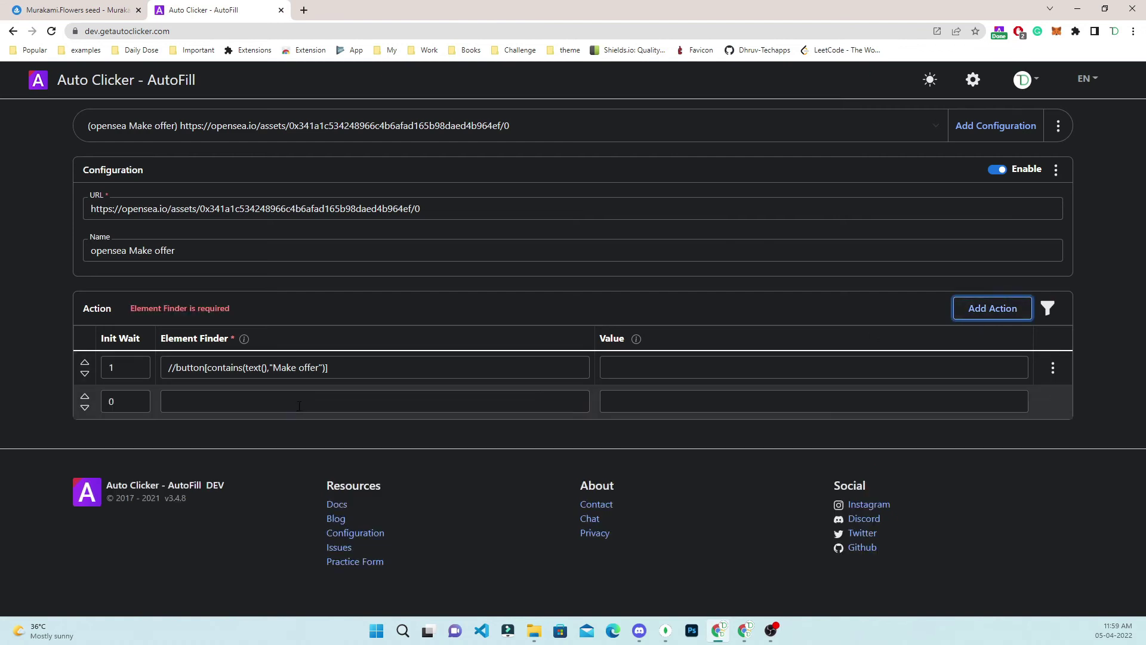
click(298, 403)
key(ctrl+v)
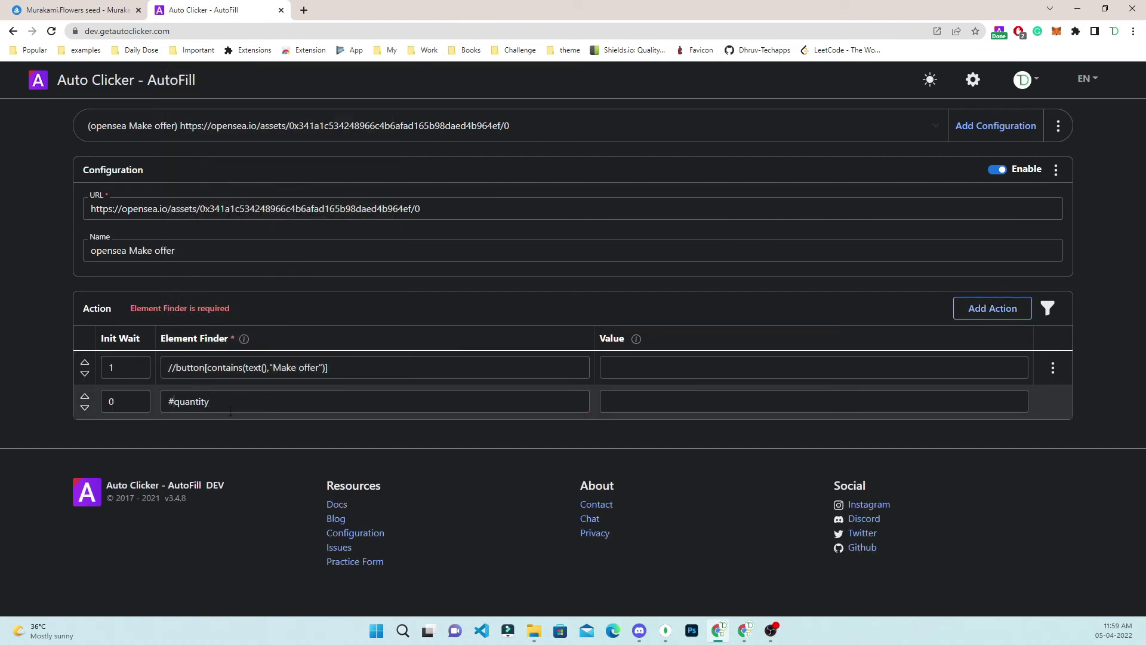
double_click(135, 403)
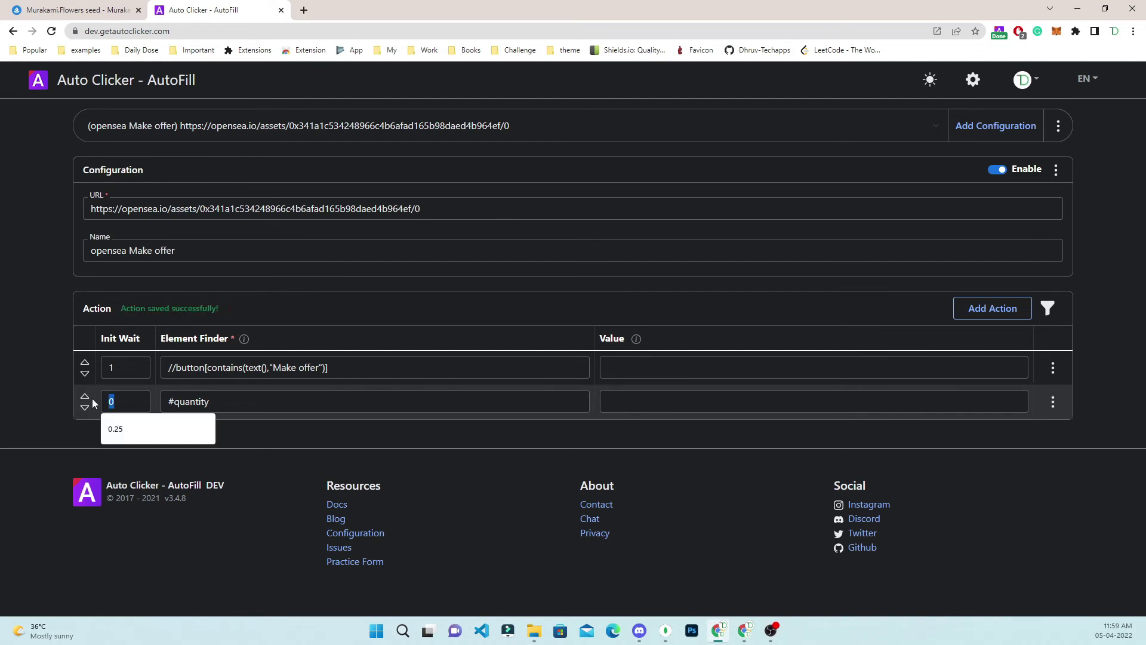
click(115, 428)
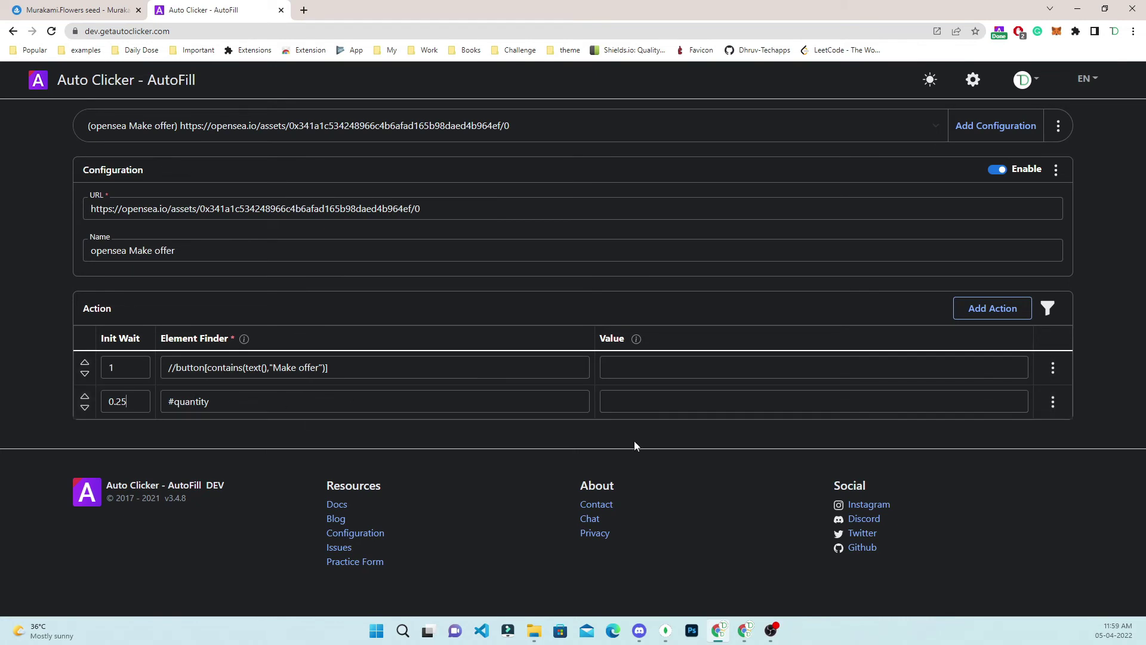
click(635, 401)
text(2)
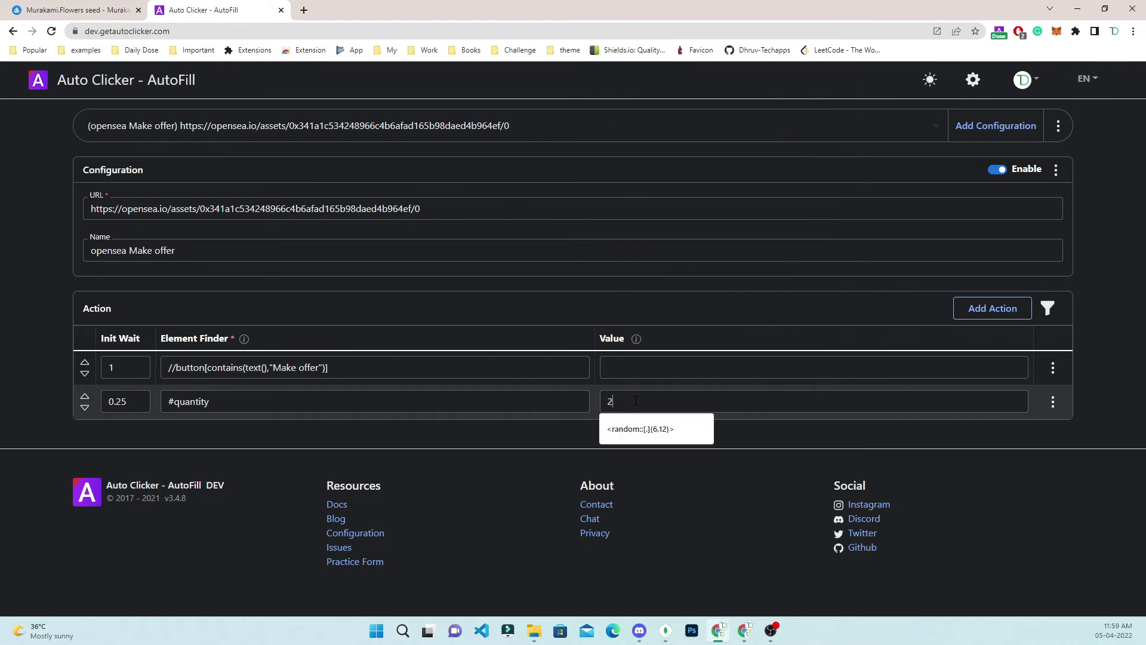
click(945, 432)
click(990, 312)
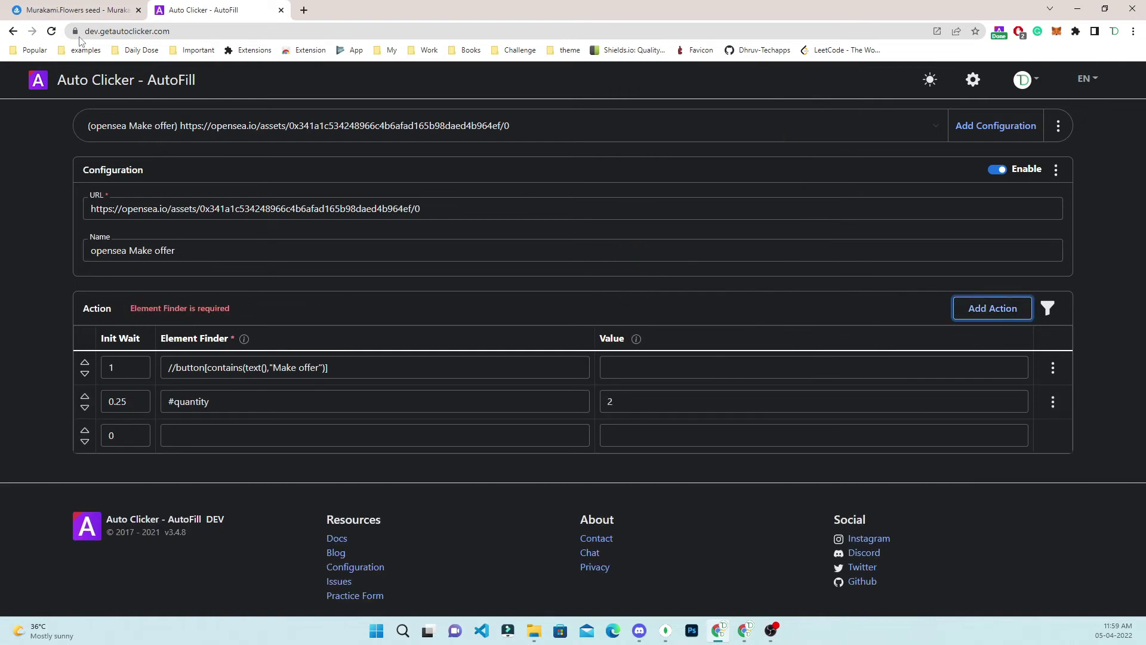
click(75, 10)
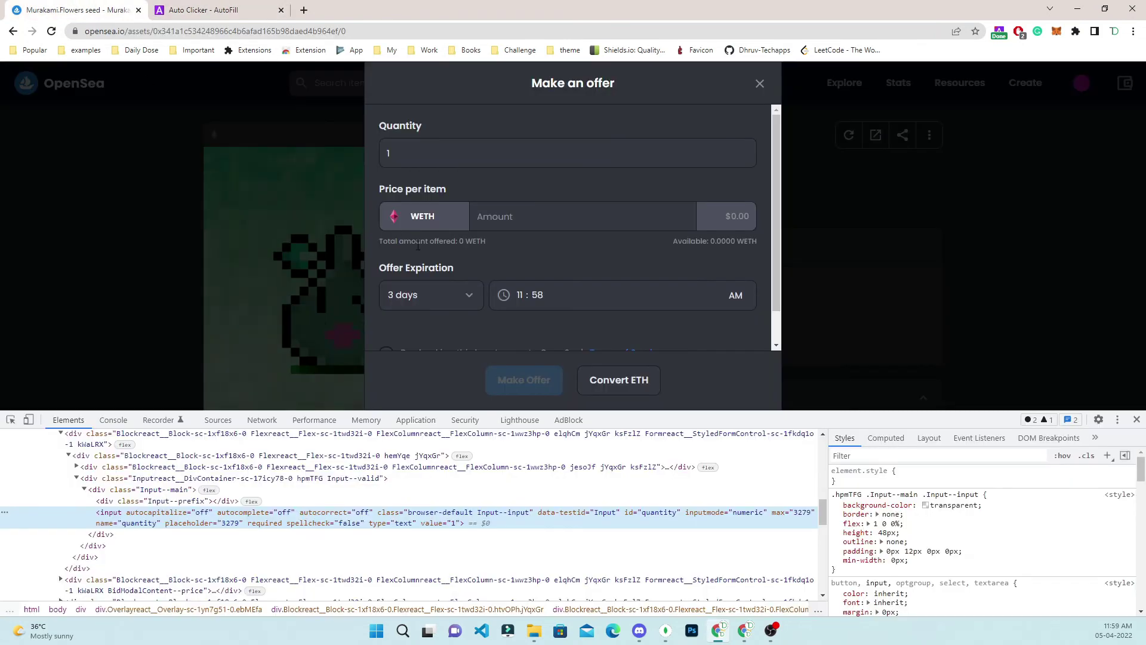
right_click(504, 219)
click(535, 427)
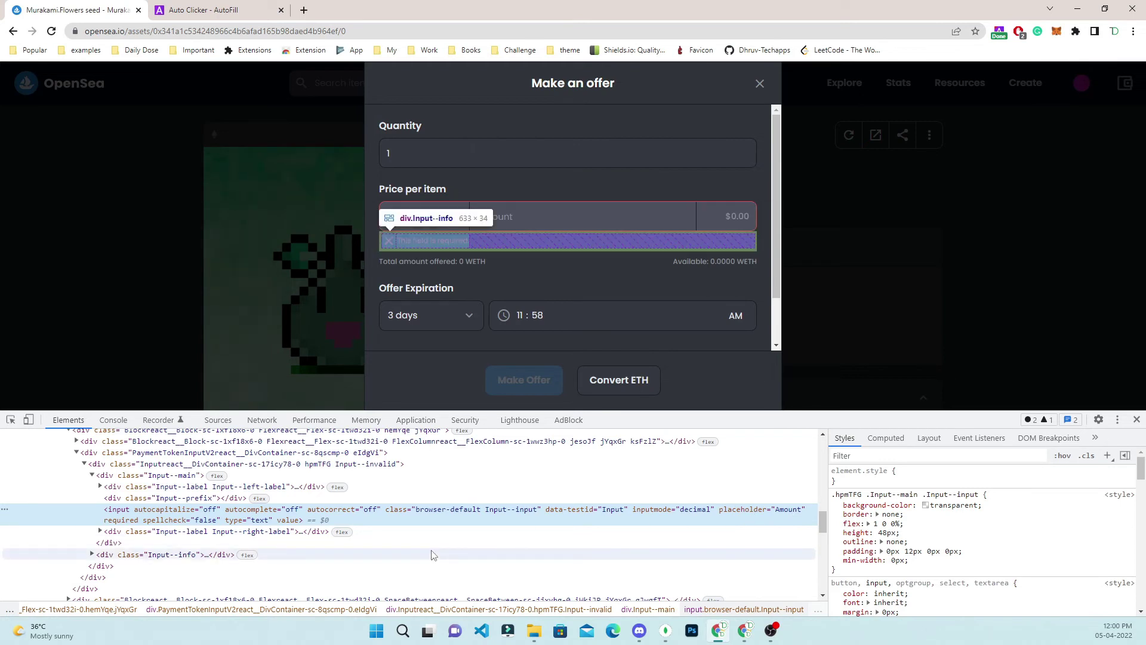
key(ctrl+f)
text(//inpu)
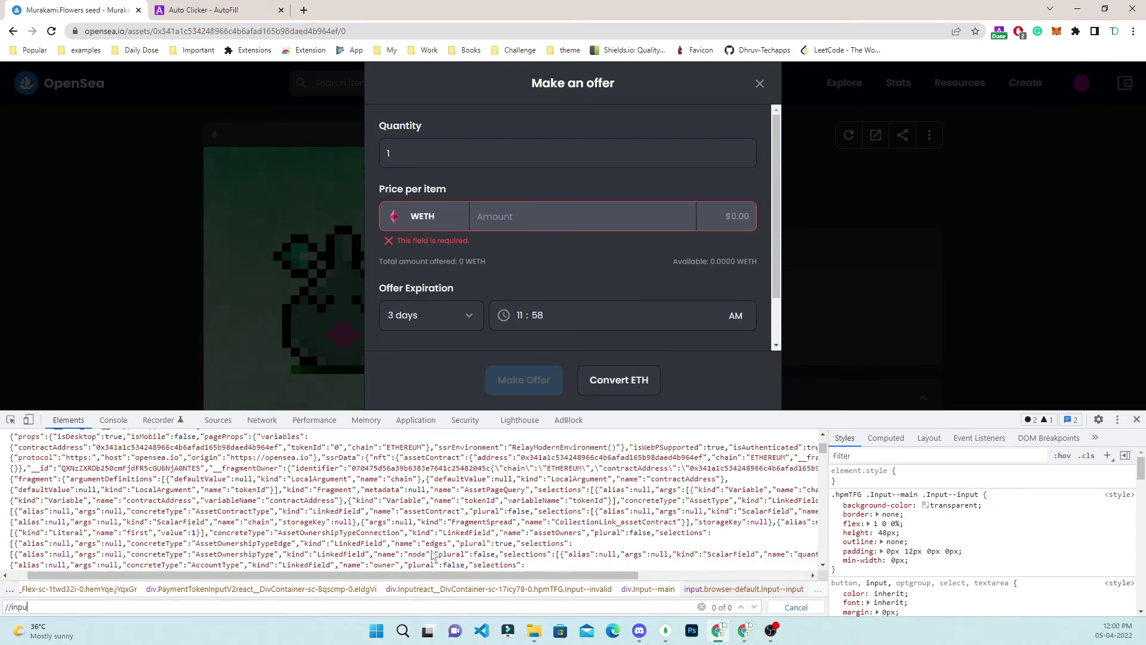
text(t[@)
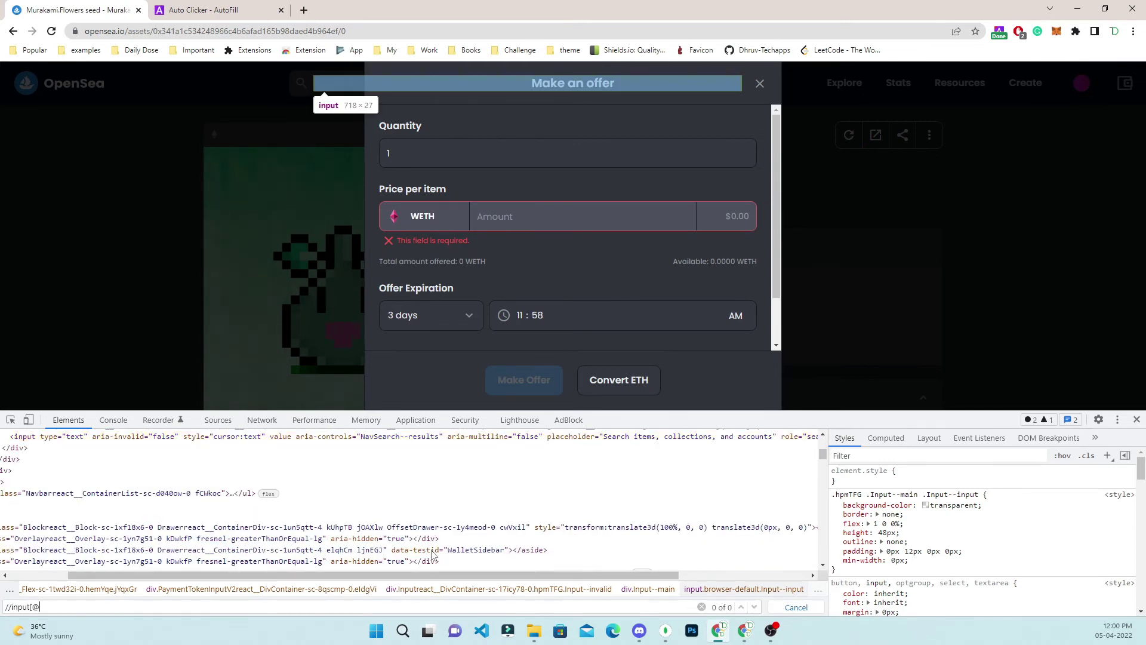
text(placeho)
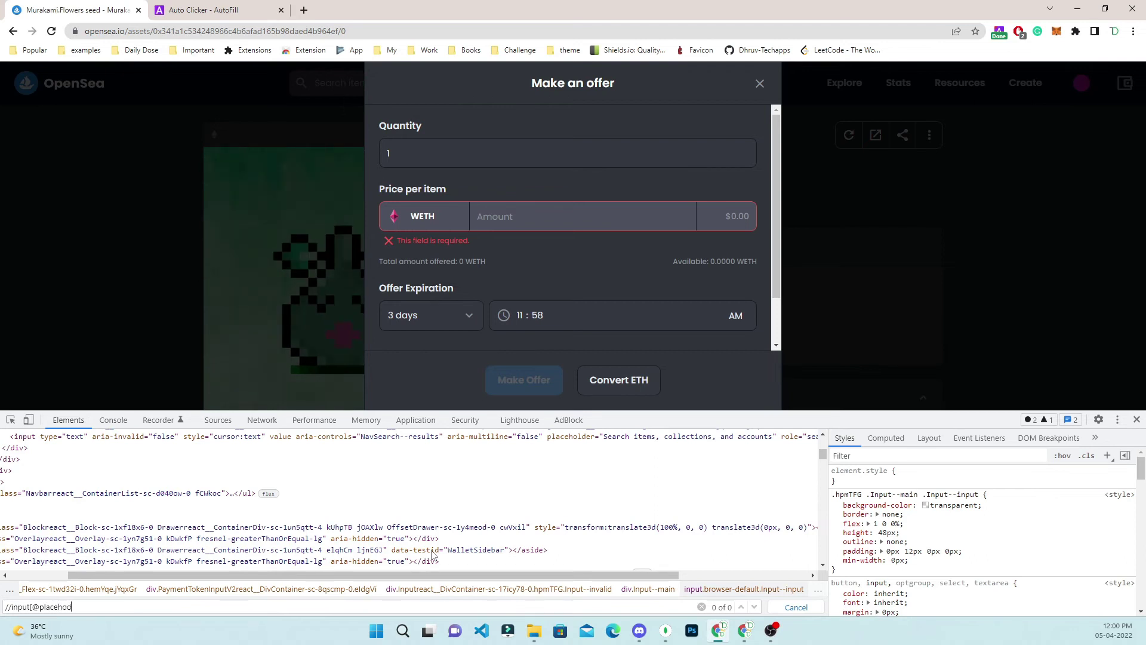
text(lder="Amount"])
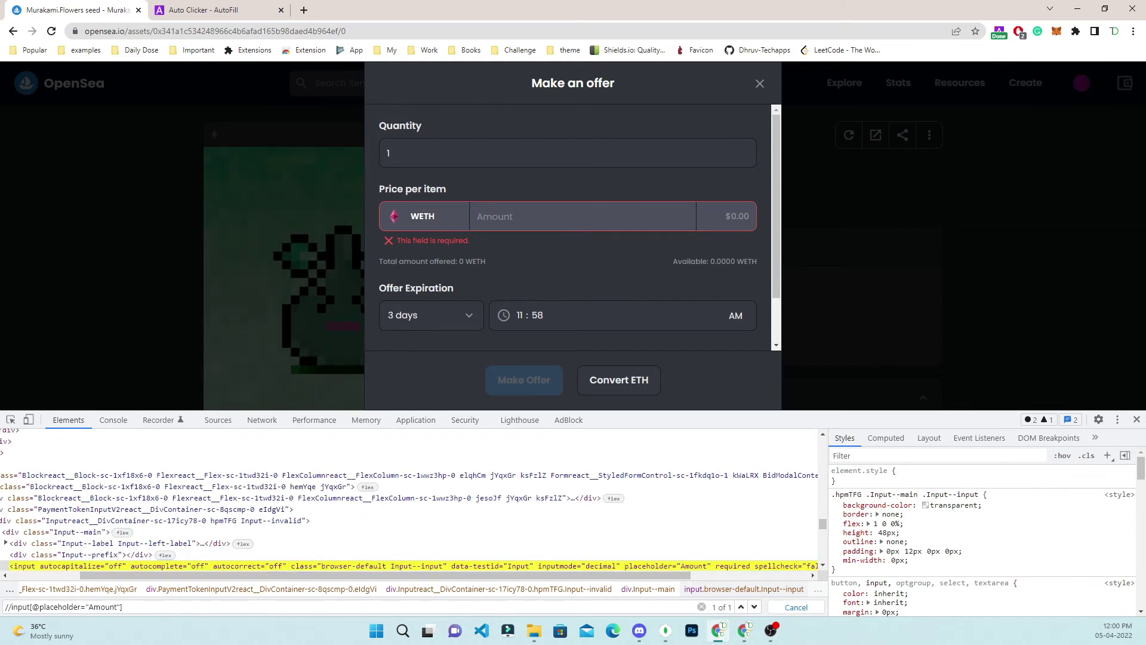
double_click(60, 607)
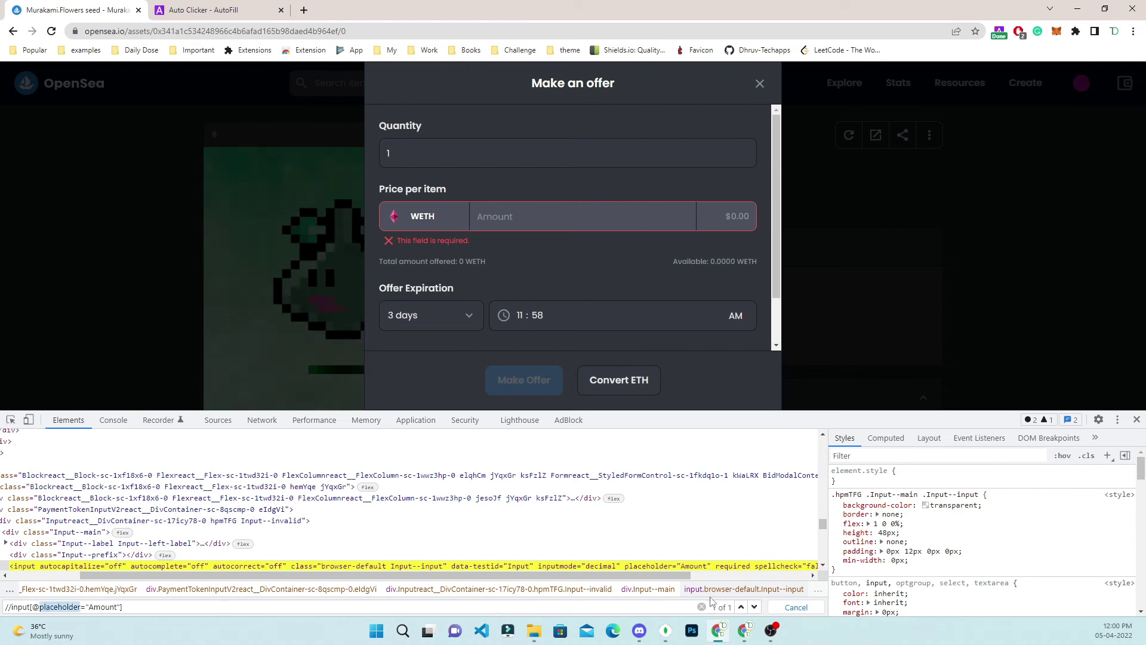
key(ctrl+a)
key(ctrl+c)
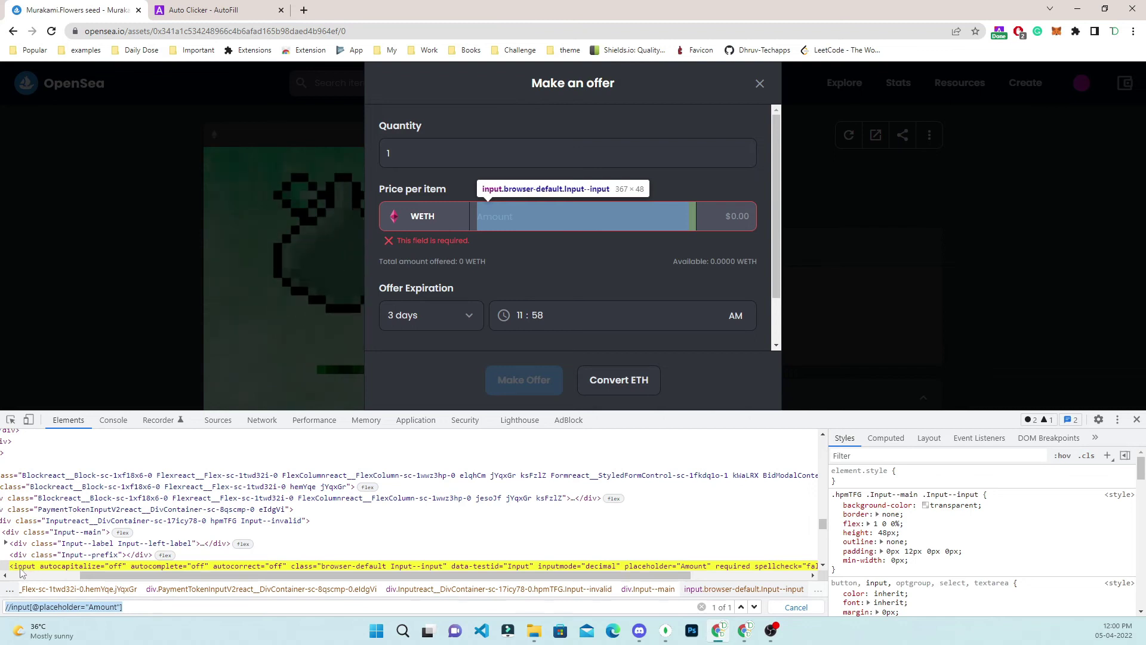
click(14, 611)
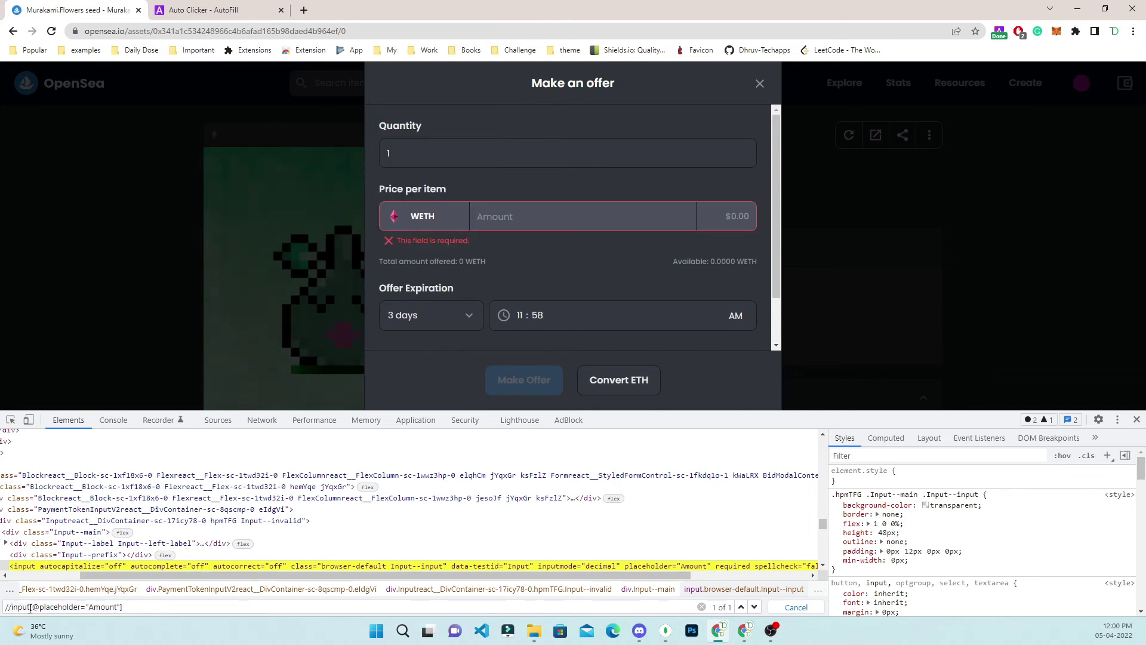
click(225, 19)
click(370, 437)
key(ctrl+v)
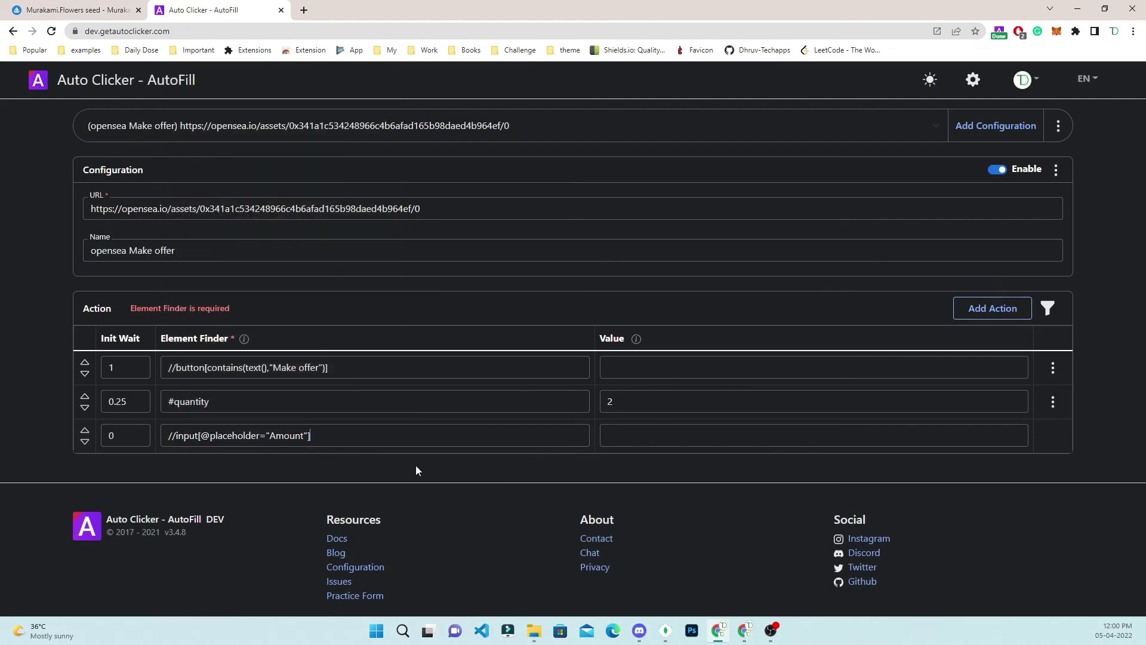
click(664, 439)
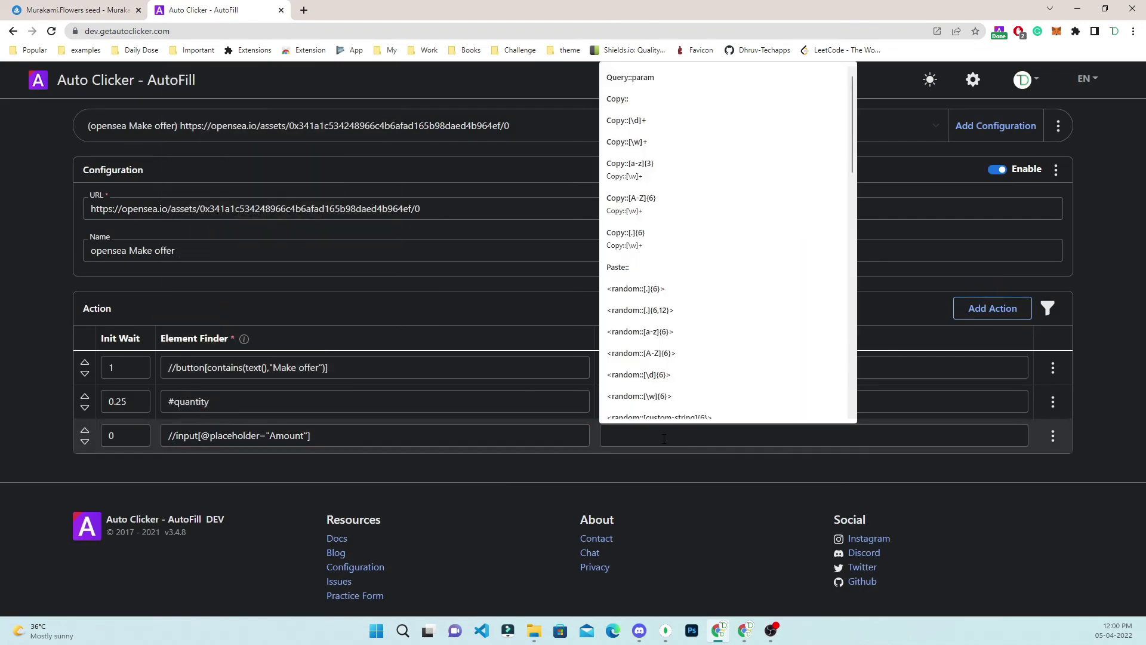
text(100)
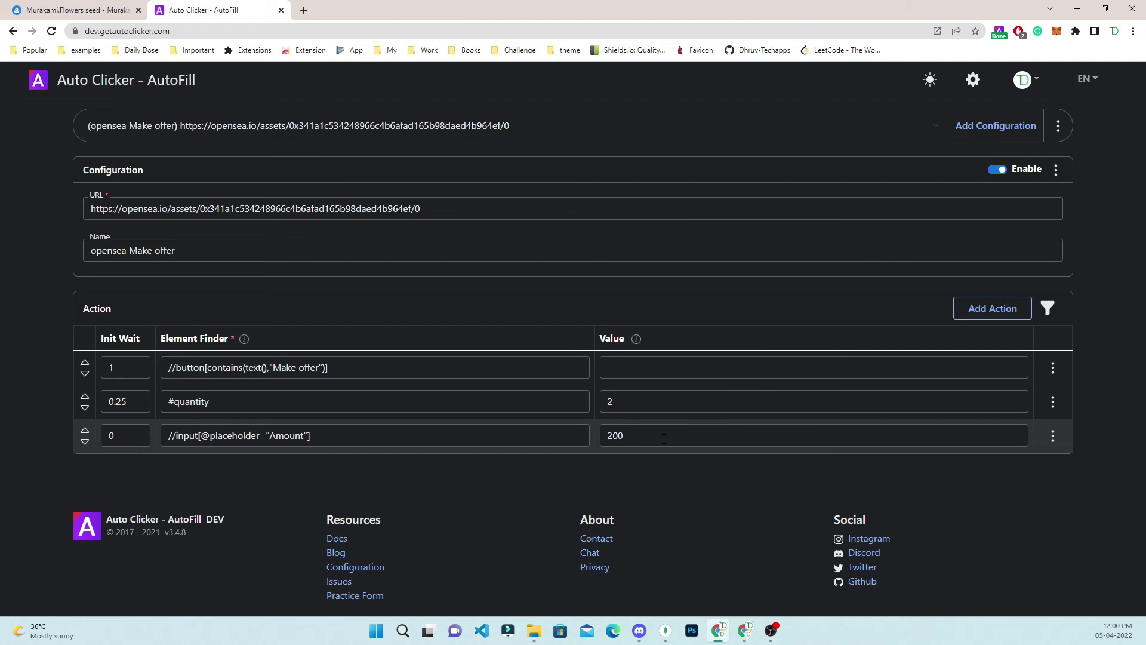
click(99, 18)
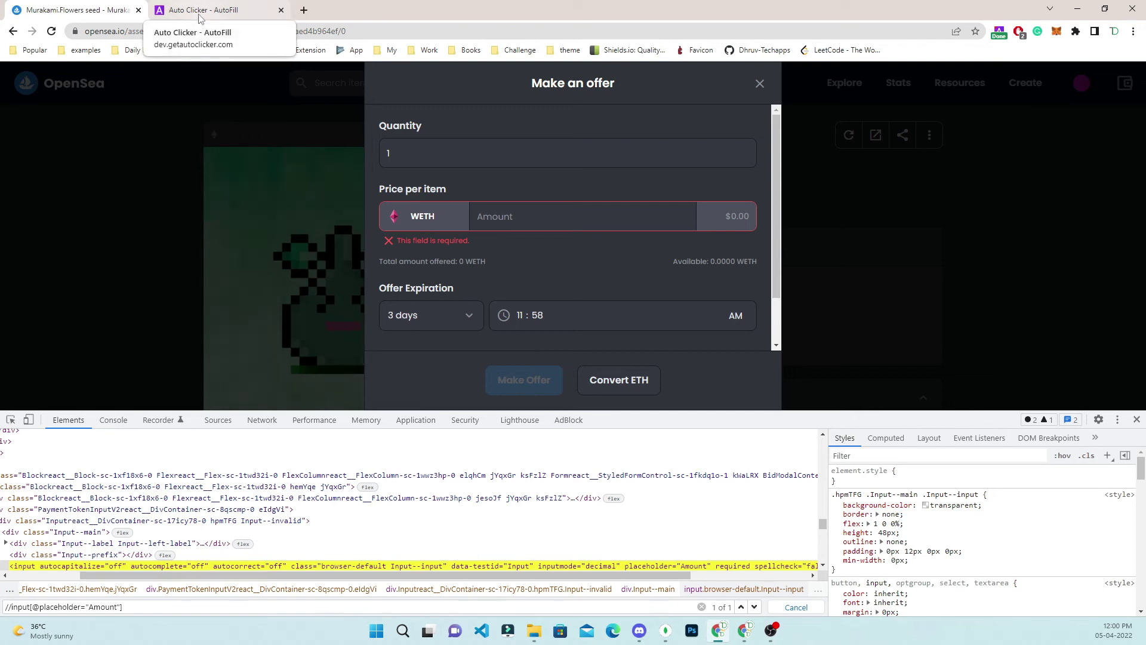
- Enter a test price of 23 WETH and inspect the terms checkbox to find its id, tos
click(628, 218)
text(23)
scroll(609, 248, down, 1)
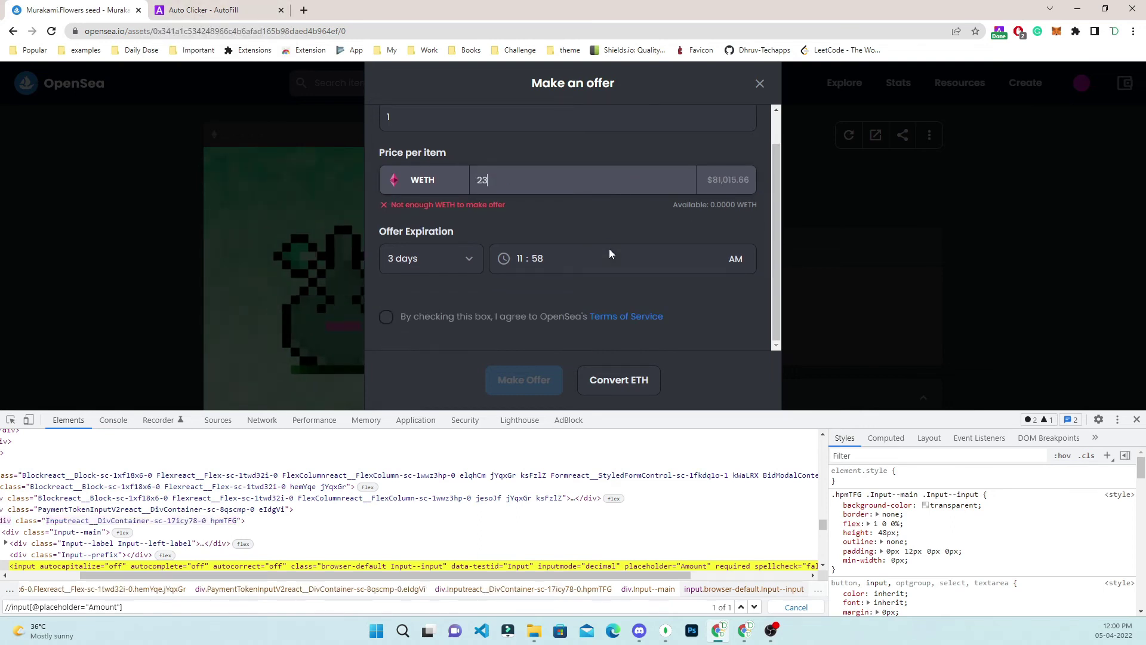
right_click(384, 320)
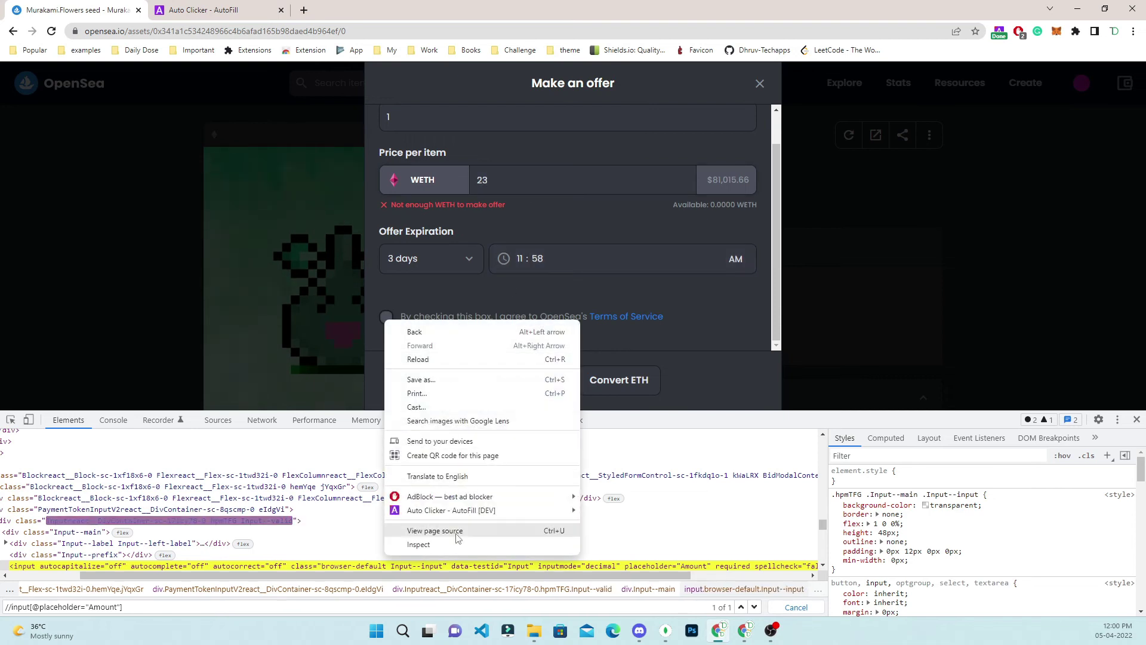
click(452, 551)
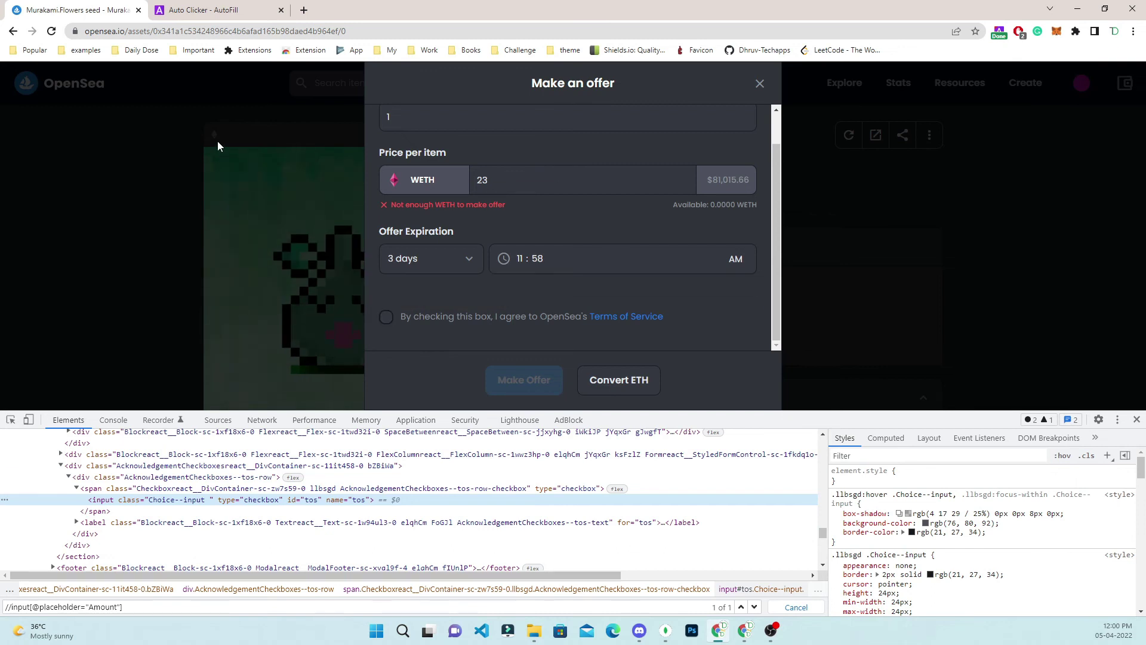
- Add a fourth action targeting #tos and an empty fifth action row
click(203, 10)
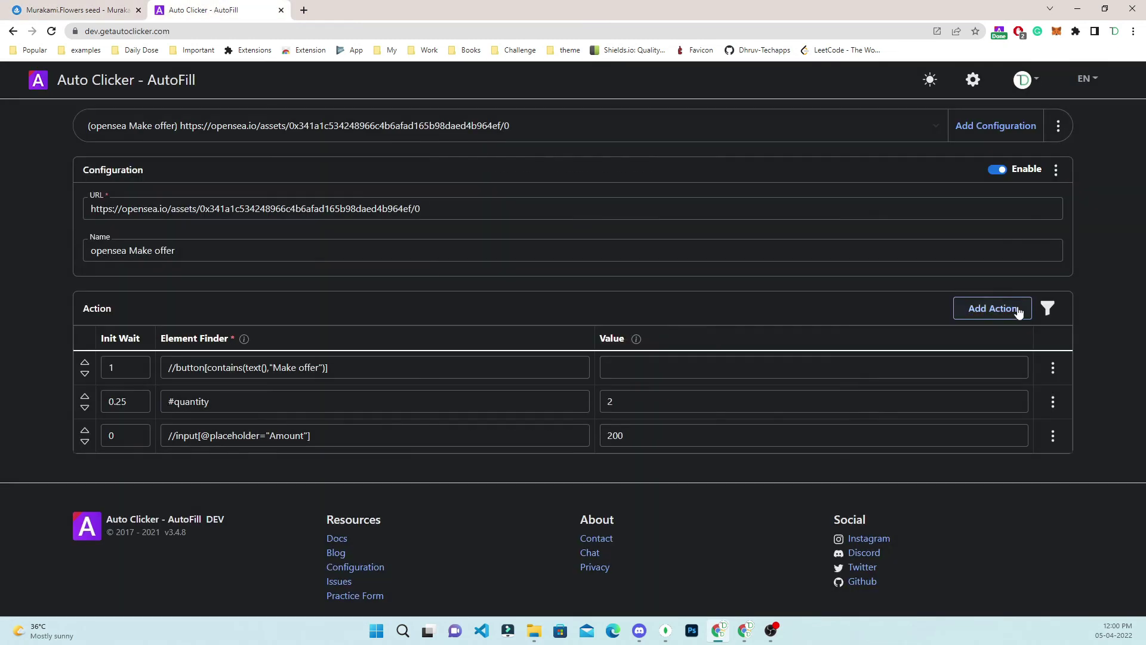
click(185, 468)
text(#y)
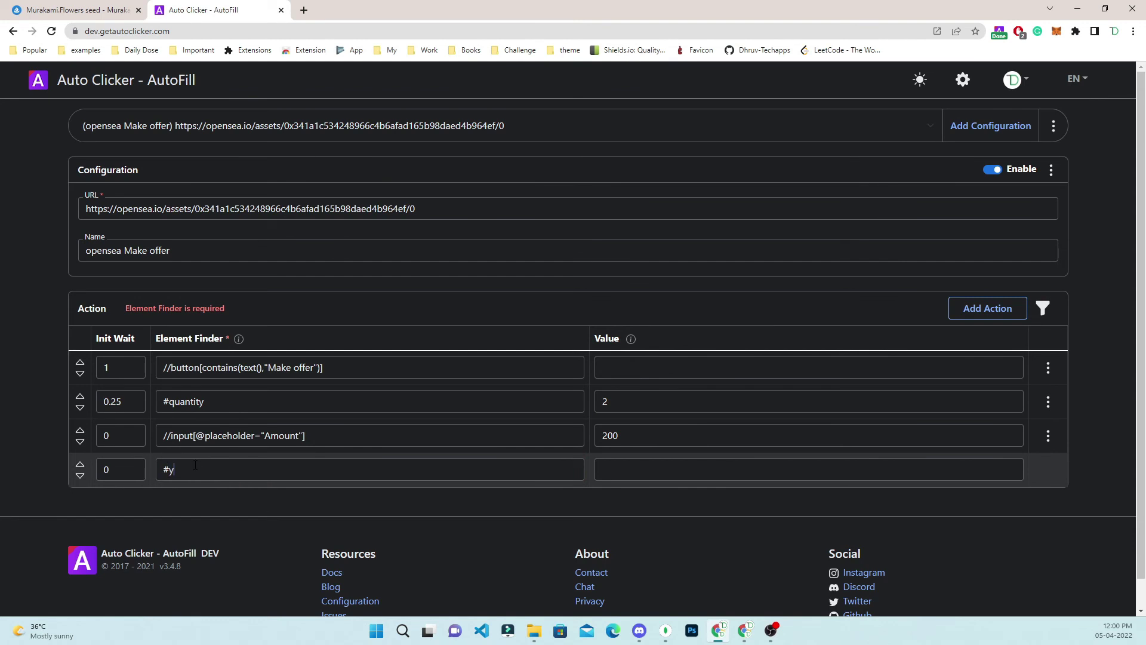
key(BackSpace)
text(tos)
click(977, 309)
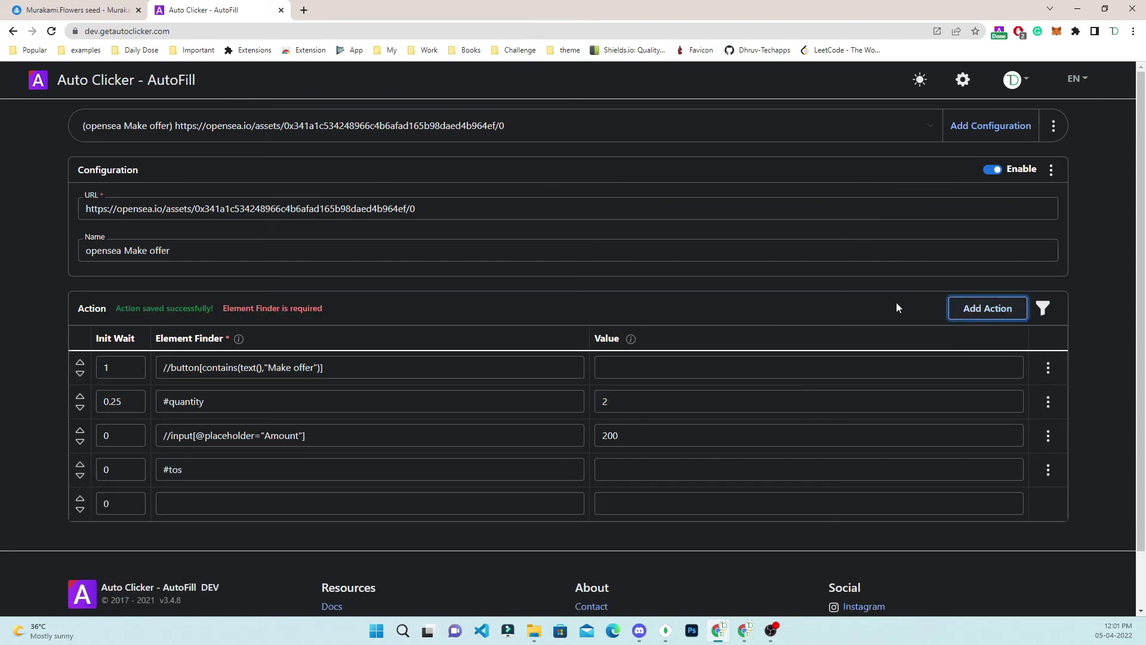
click(79, 7)
click(11, 420)
- Build the XPath //button[contains(text(),"Make Offer")] in Elements and paste it into the fifth action
click(524, 380)
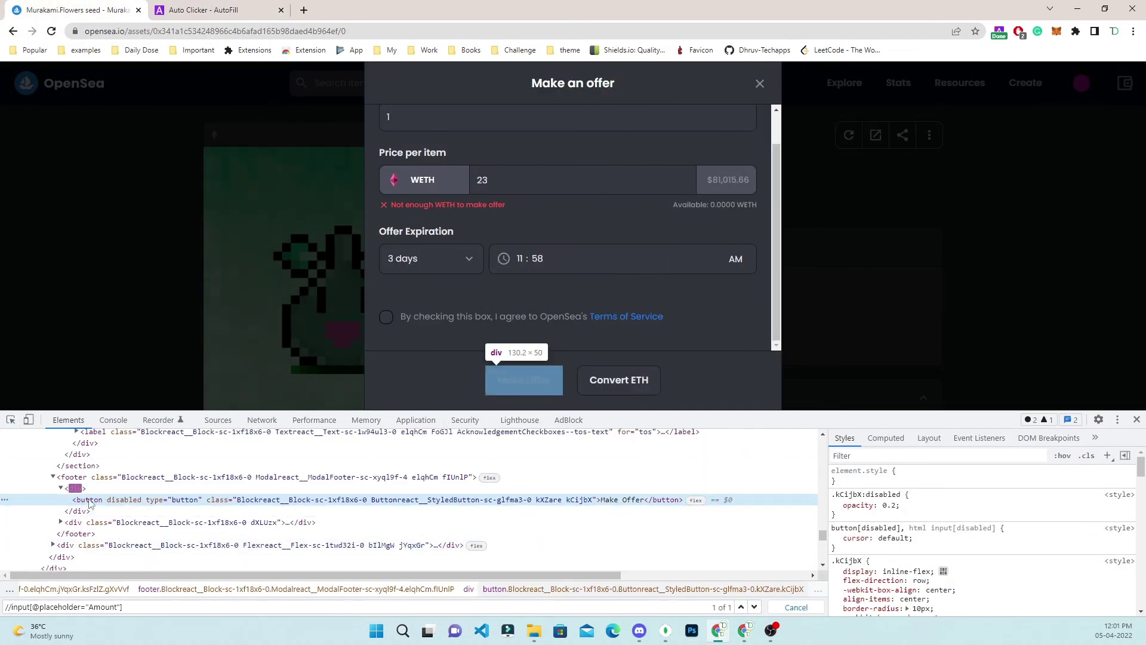
double_click(618, 501)
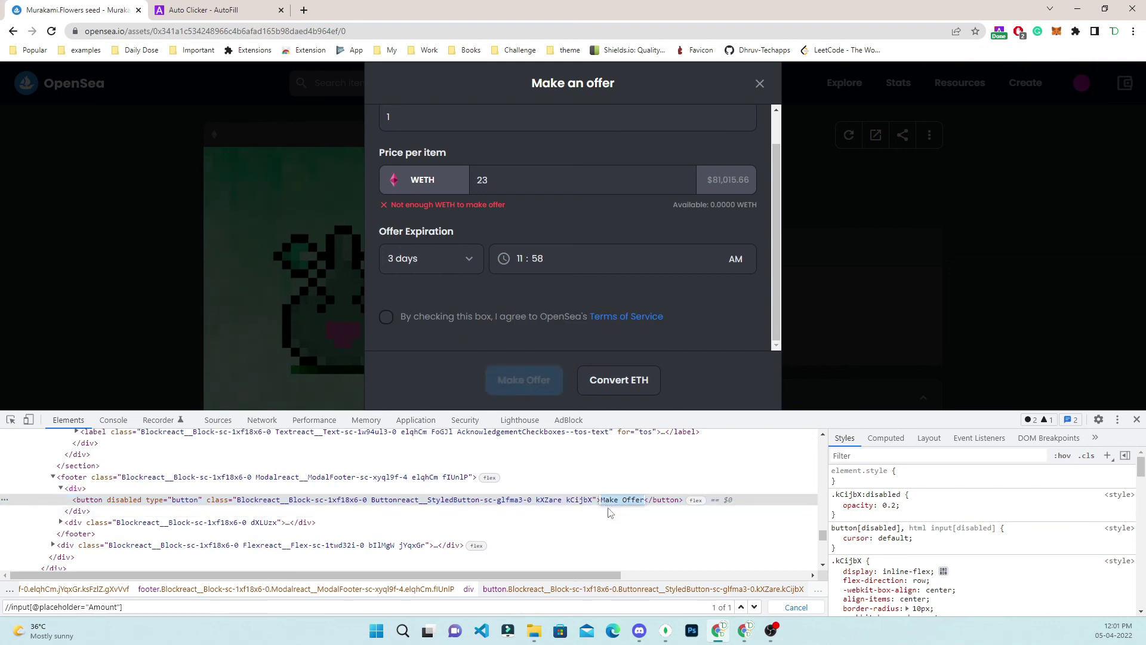
click(192, 609)
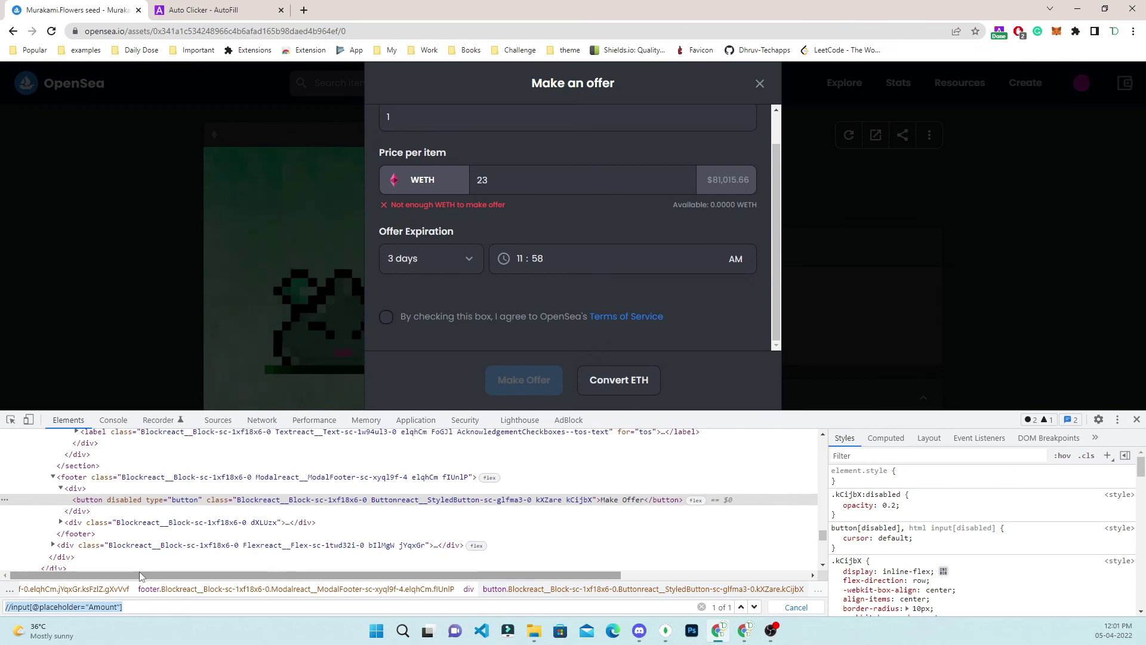
text(//button)
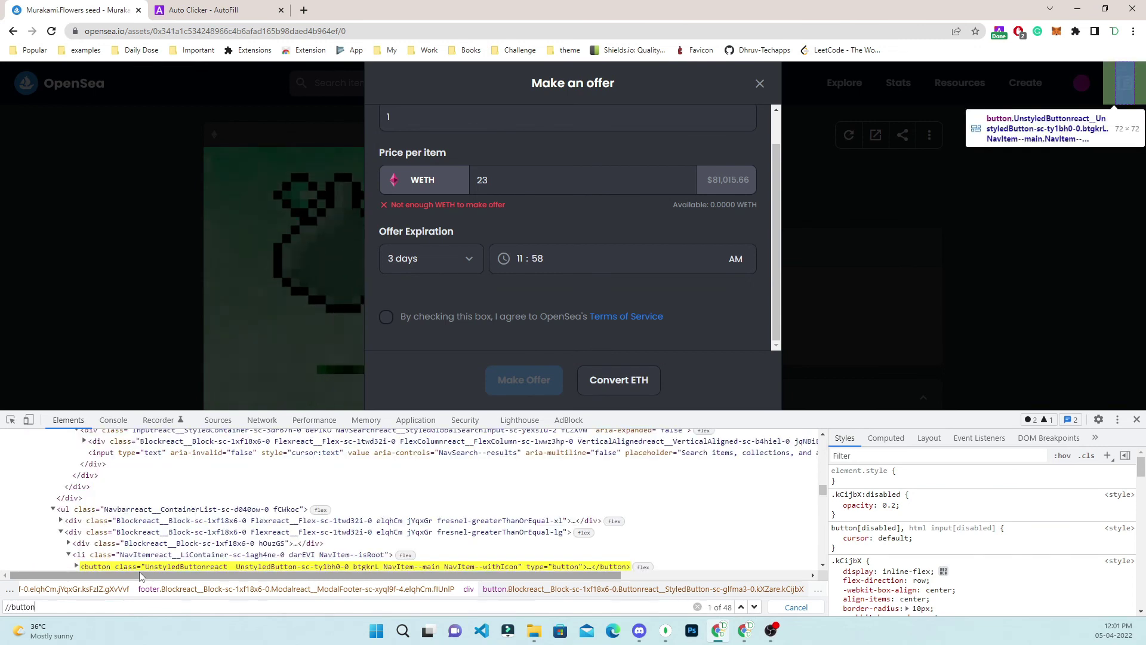
text([contains(text(),")
text(Make Offer")
text()])
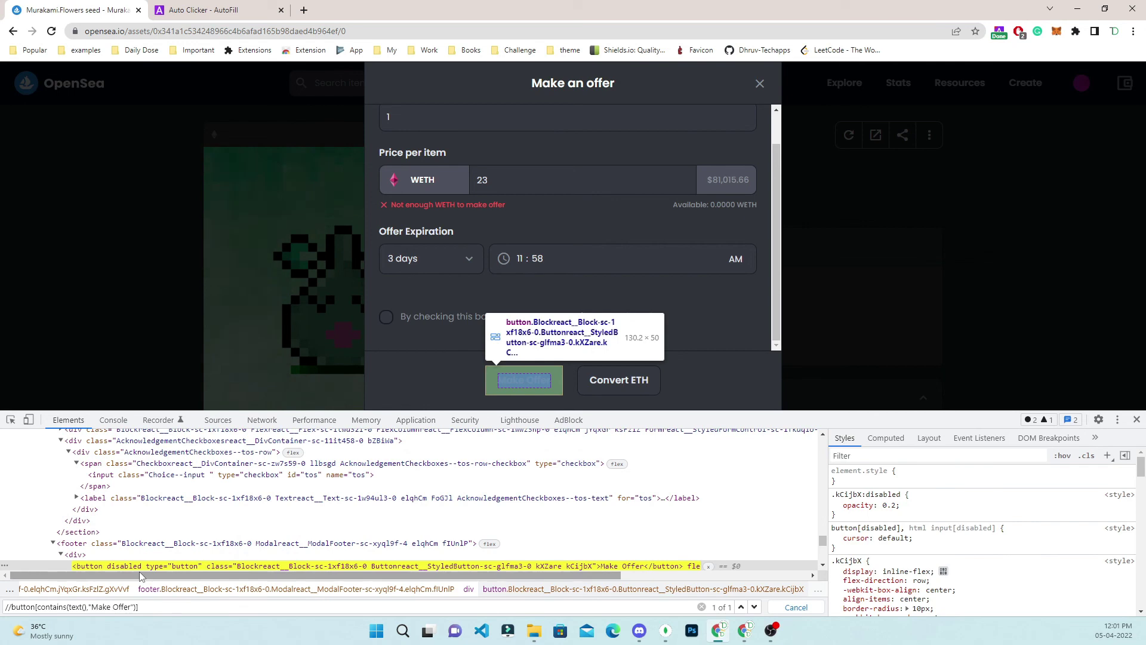
click(197, 10)
text(//button[contains(text(),"Make Offer")])
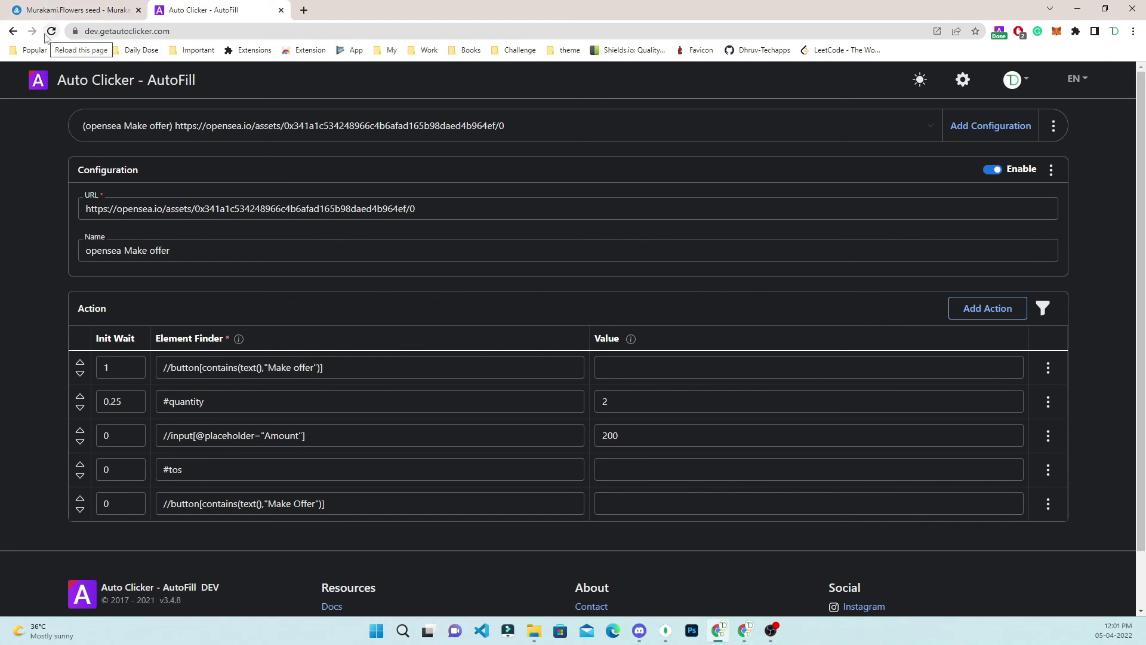
- Close DevTools and reload the asset page, then check the auto-filled offer's Not enough WETH error
click(84, 12)
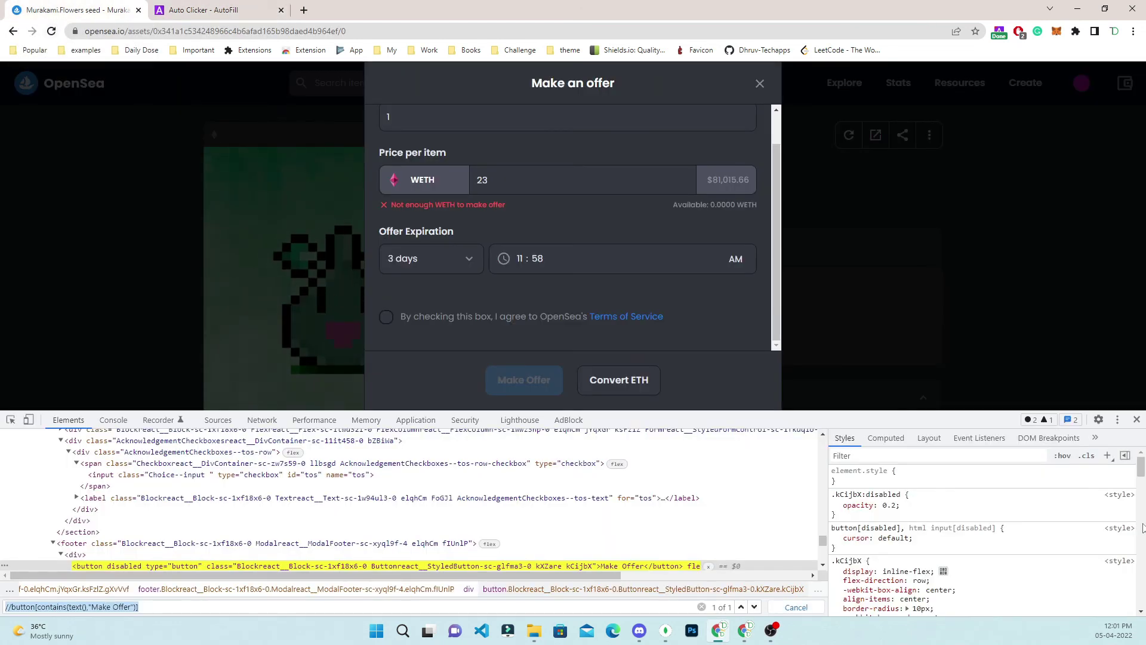
click(1137, 419)
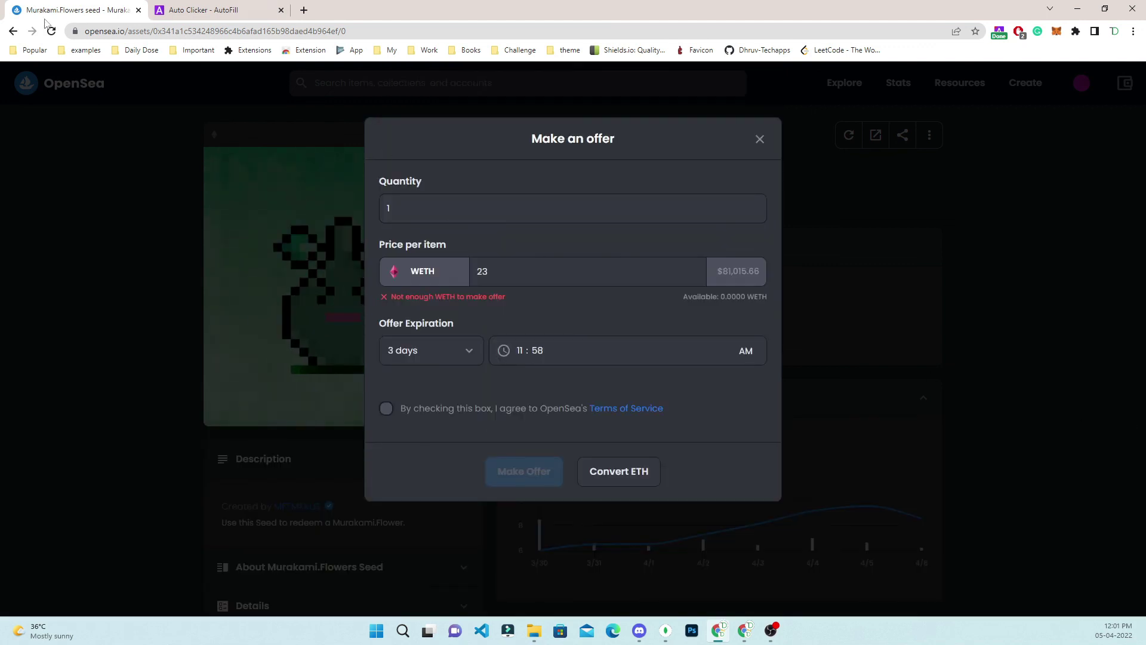
click(51, 32)
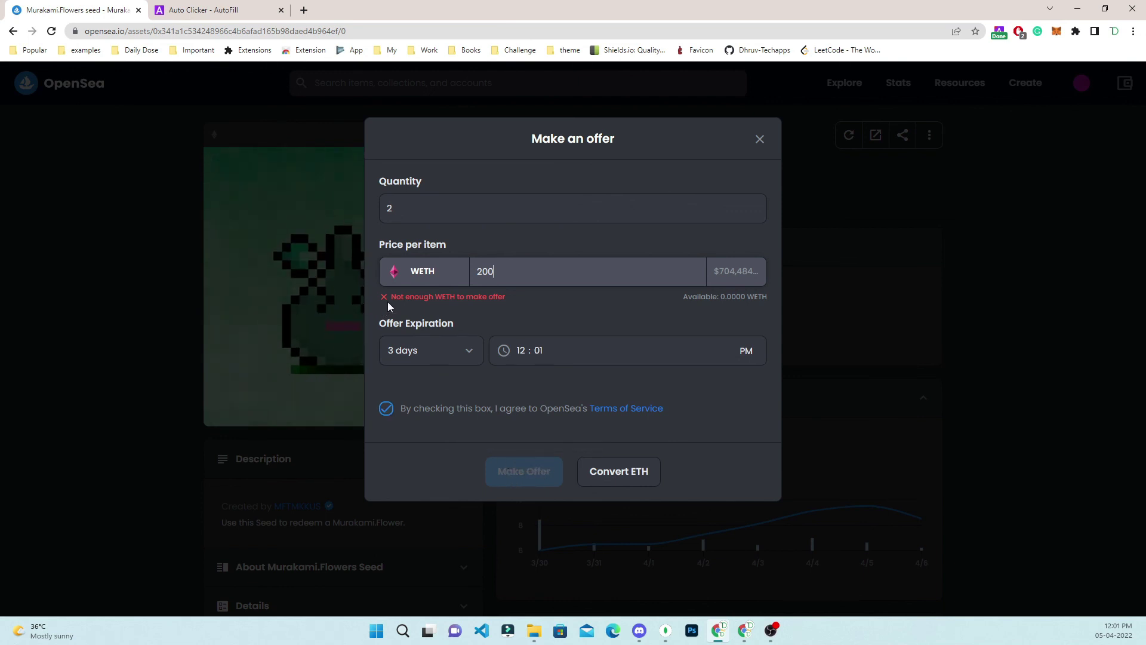
drag(382, 294, 548, 305)
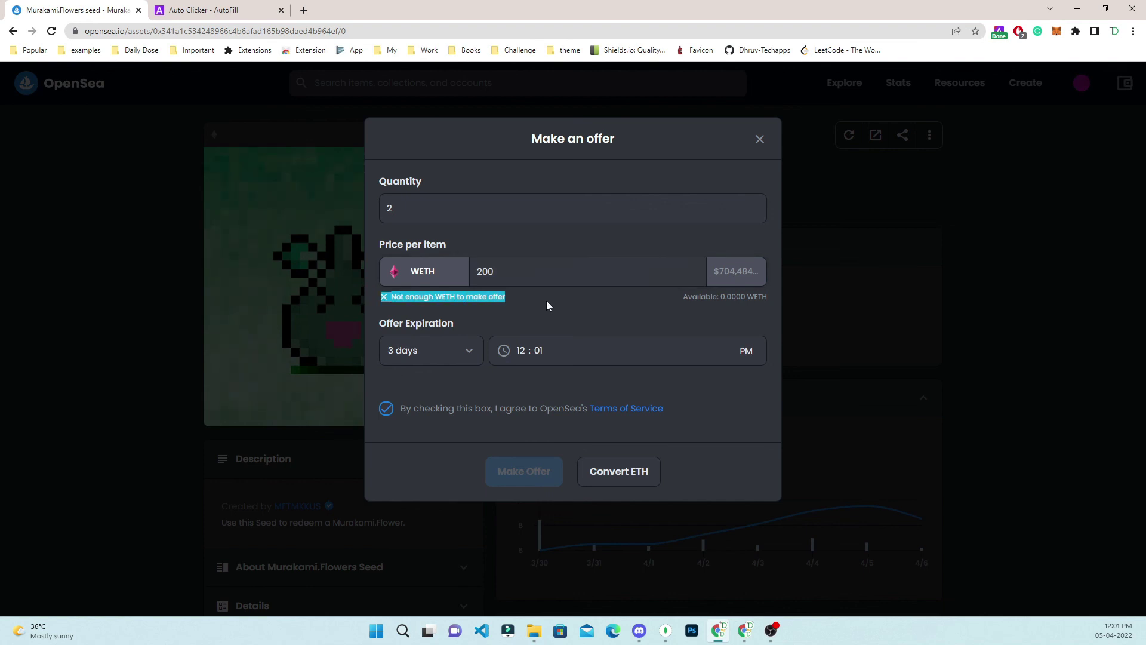